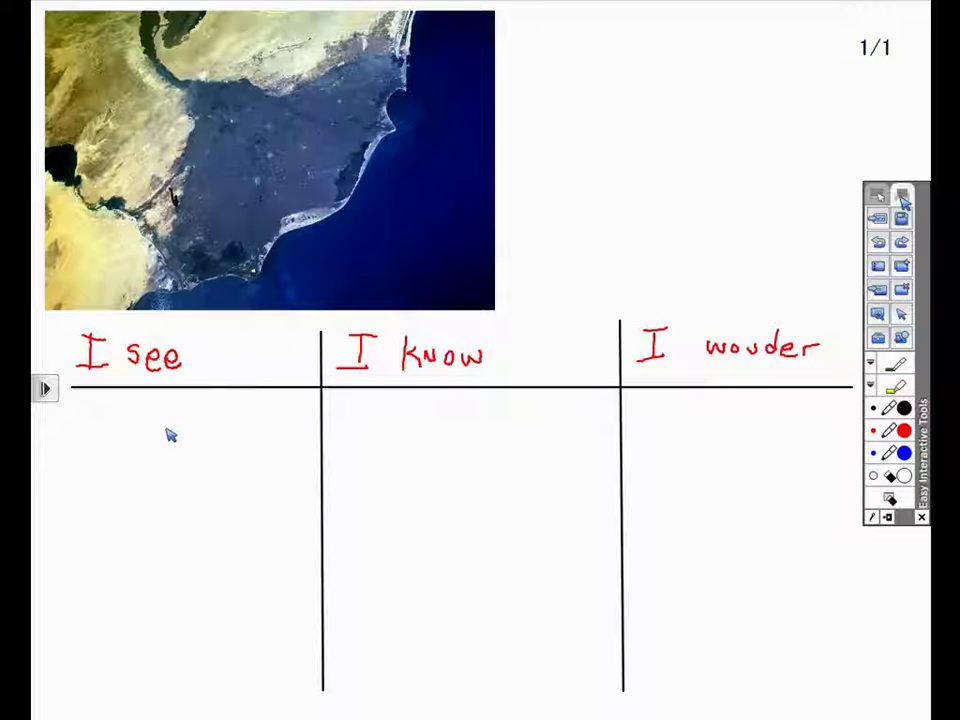
# Select the red pen for writing on page 1's I see / I know / I wonder chart
pyautogui.click(903, 366)
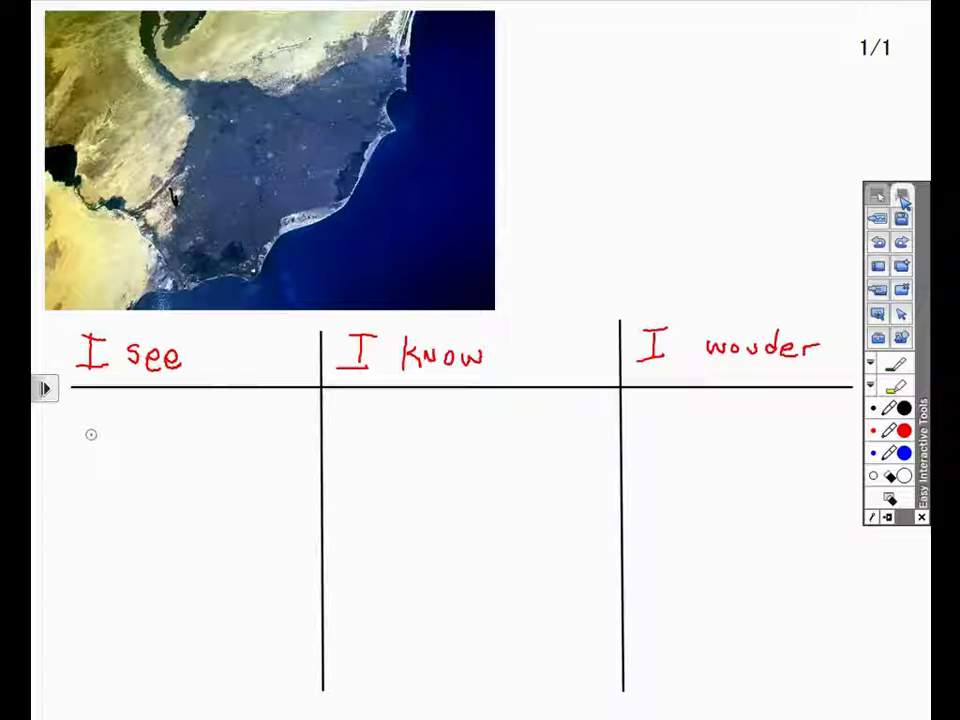
# Draw red squiggles under I see, I know and I wonder, then erase the I wonder one
pyautogui.moveTo(95, 436); pyautogui.dragTo(211, 430)
pyautogui.moveTo(375, 429); pyautogui.dragTo(499, 430)
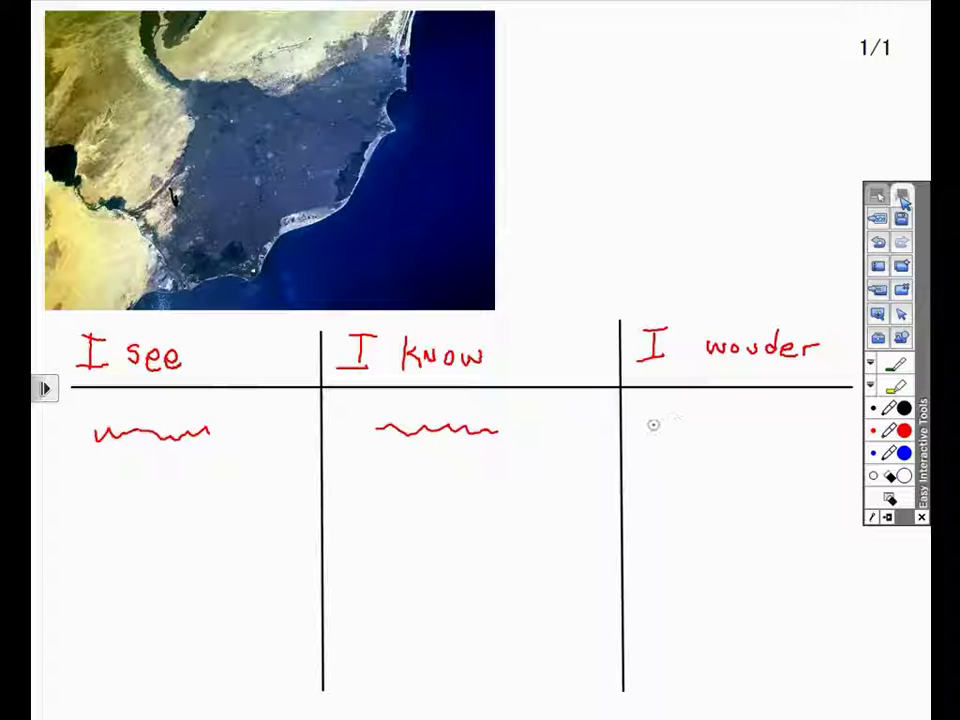
pyautogui.moveTo(663, 420); pyautogui.dragTo(816, 421)
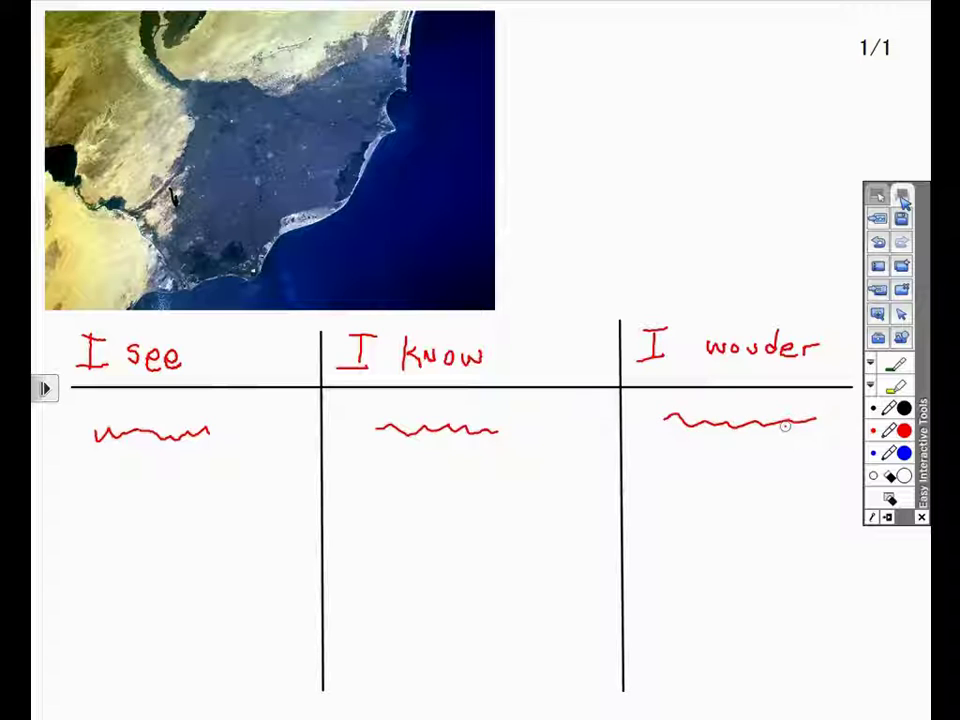
pyautogui.click(891, 476)
pyautogui.moveTo(825, 433)
pyautogui.mouseDown()
pyautogui.moveTo(810, 422)
pyautogui.moveTo(666, 421)
pyautogui.mouseUp()
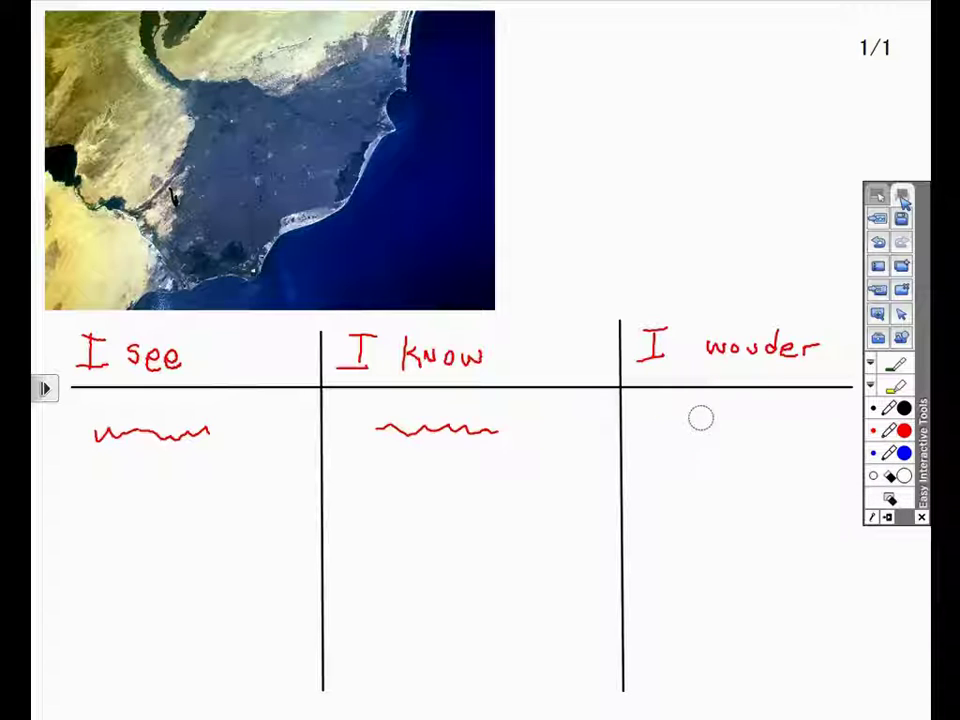
# Add a second page and insert the delta satellite image from file
pyautogui.click(903, 266)
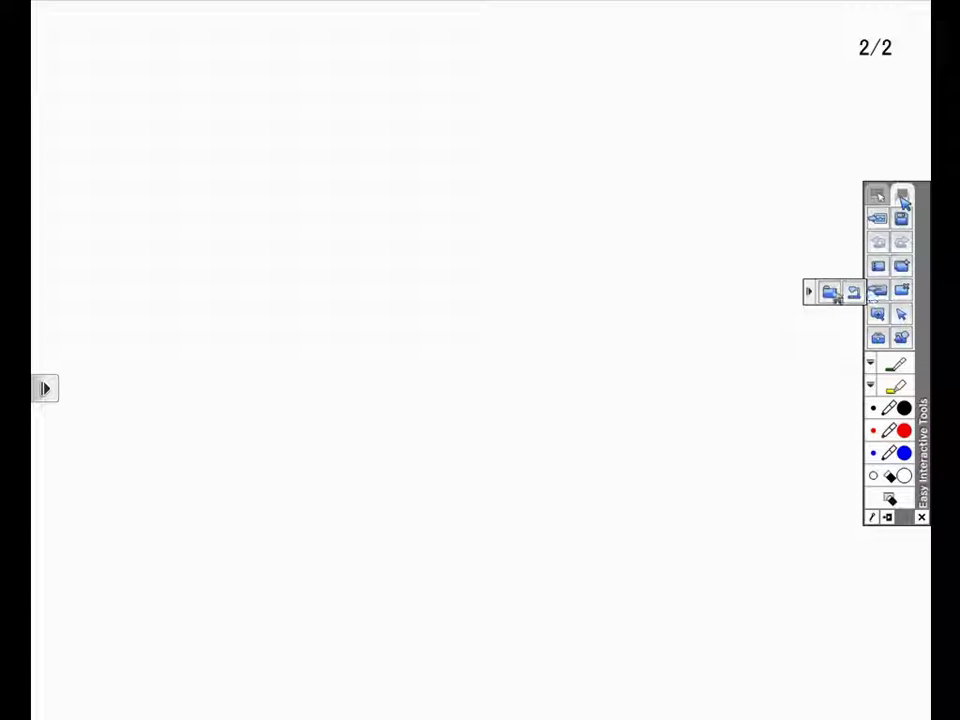
pyautogui.click(830, 292)
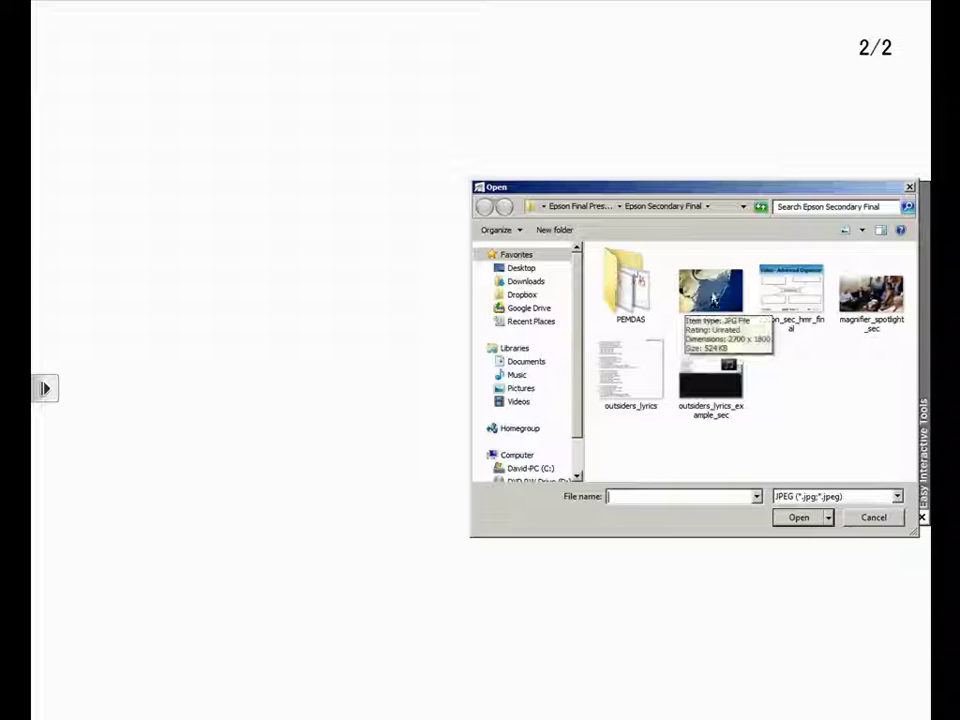
pyautogui.click(712, 295)
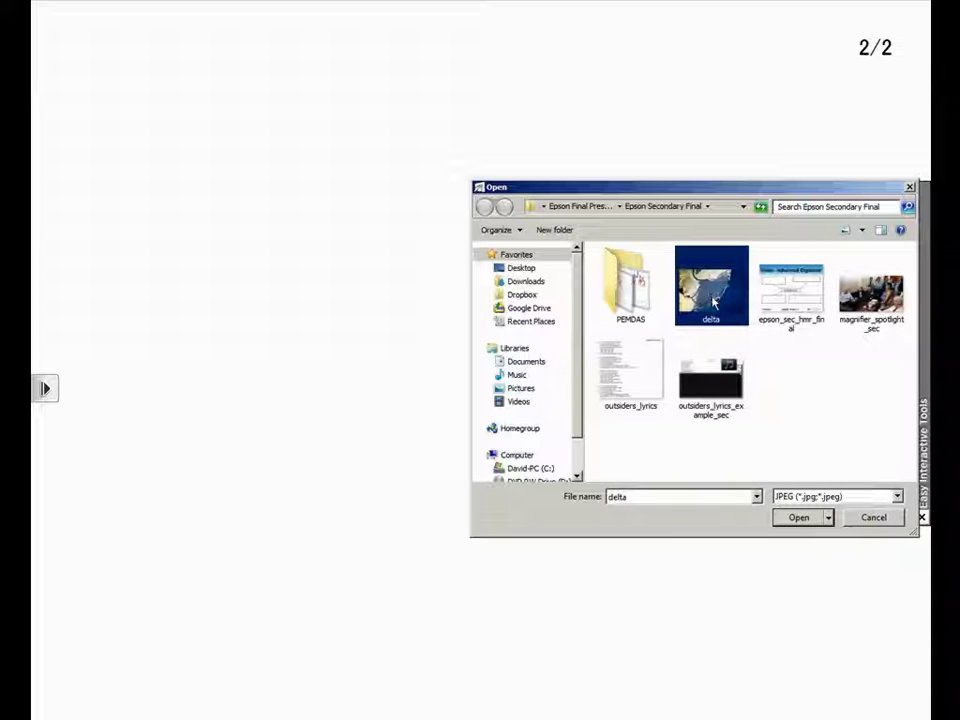
pyautogui.click(799, 516)
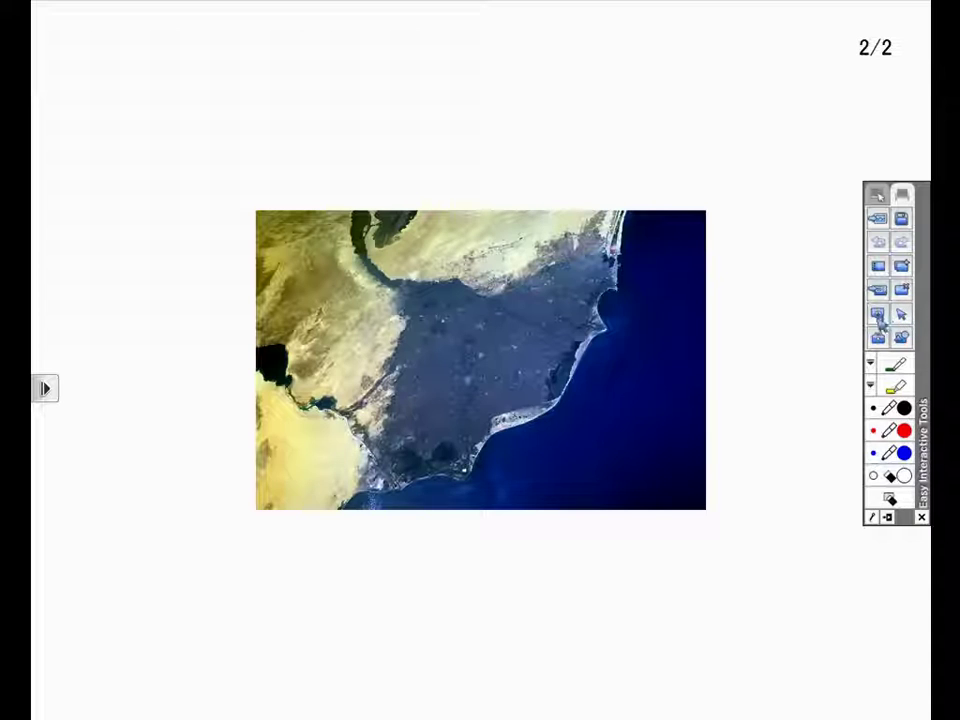
# Reposition and resize the delta image so it sits small at page 2's top-left
pyautogui.moveTo(557, 374); pyautogui.dragTo(350, 181)
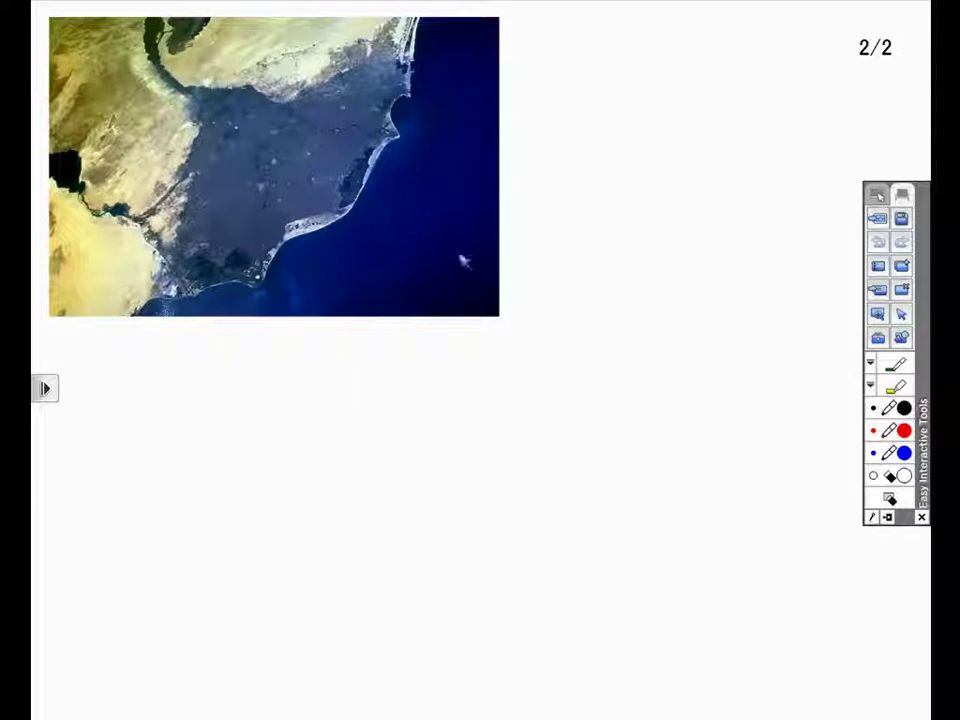
pyautogui.moveTo(490, 308); pyautogui.dragTo(912, 705)
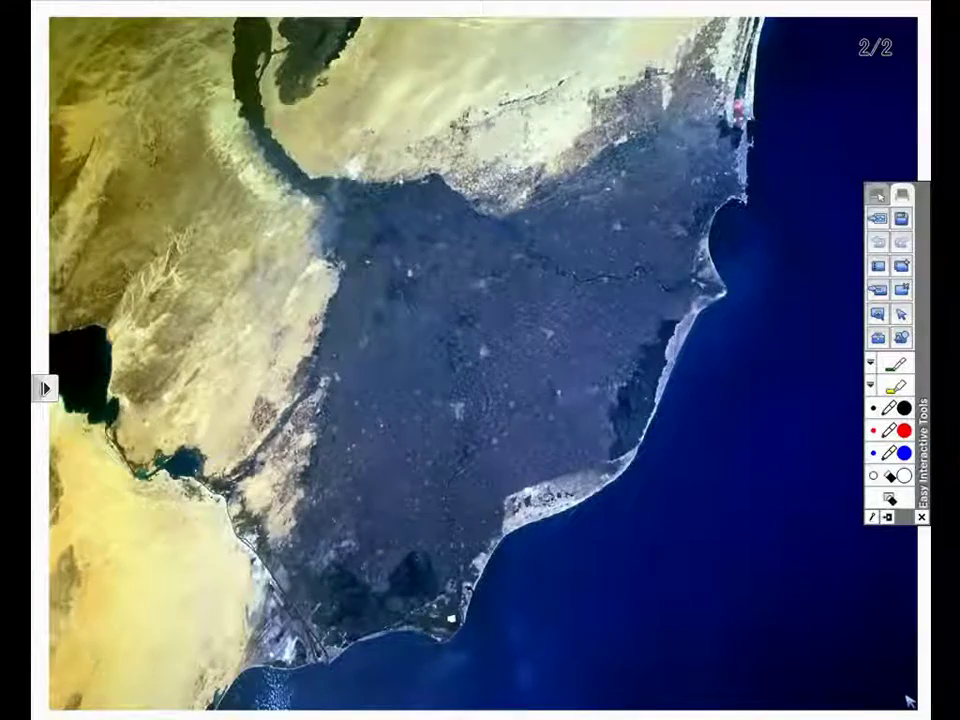
pyautogui.moveTo(907, 699); pyautogui.dragTo(850, 568)
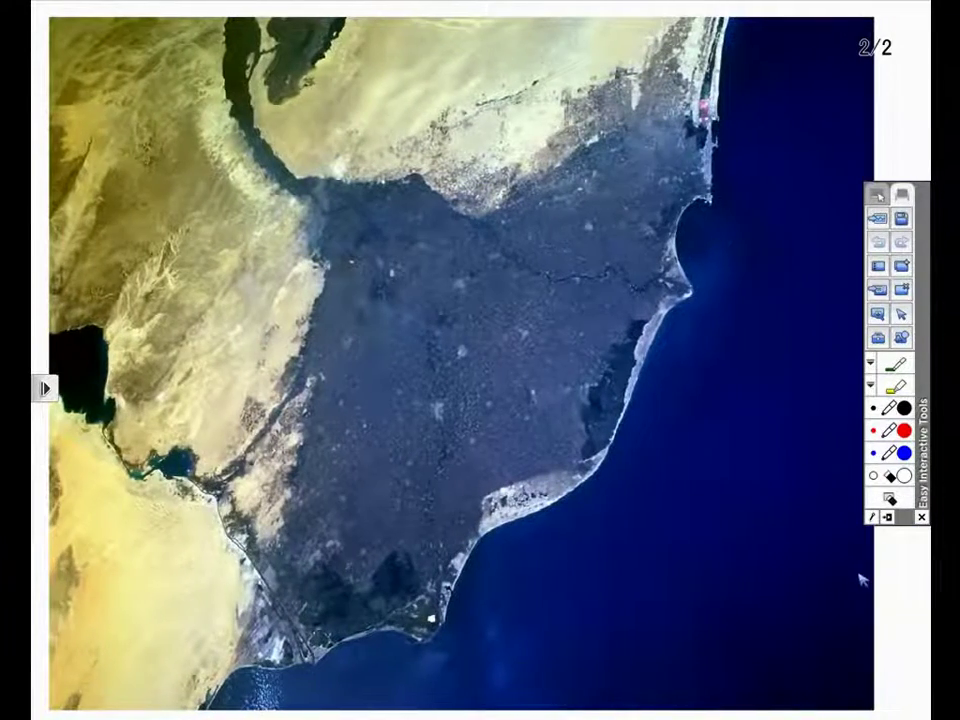
pyautogui.moveTo(797, 699); pyautogui.dragTo(898, 706)
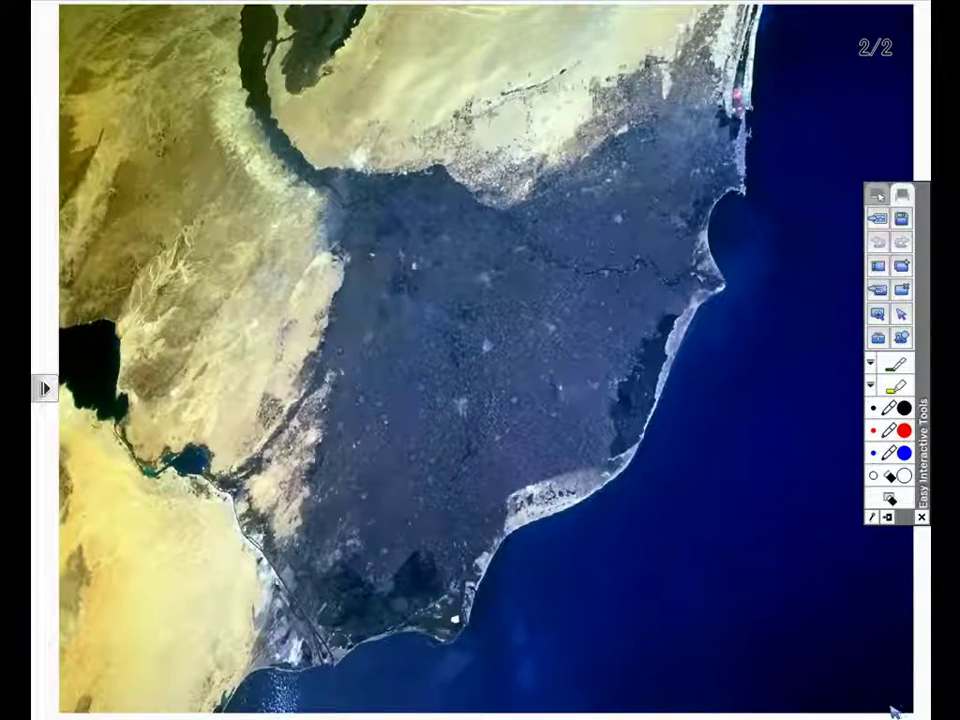
pyautogui.moveTo(868, 666); pyautogui.dragTo(861, 667)
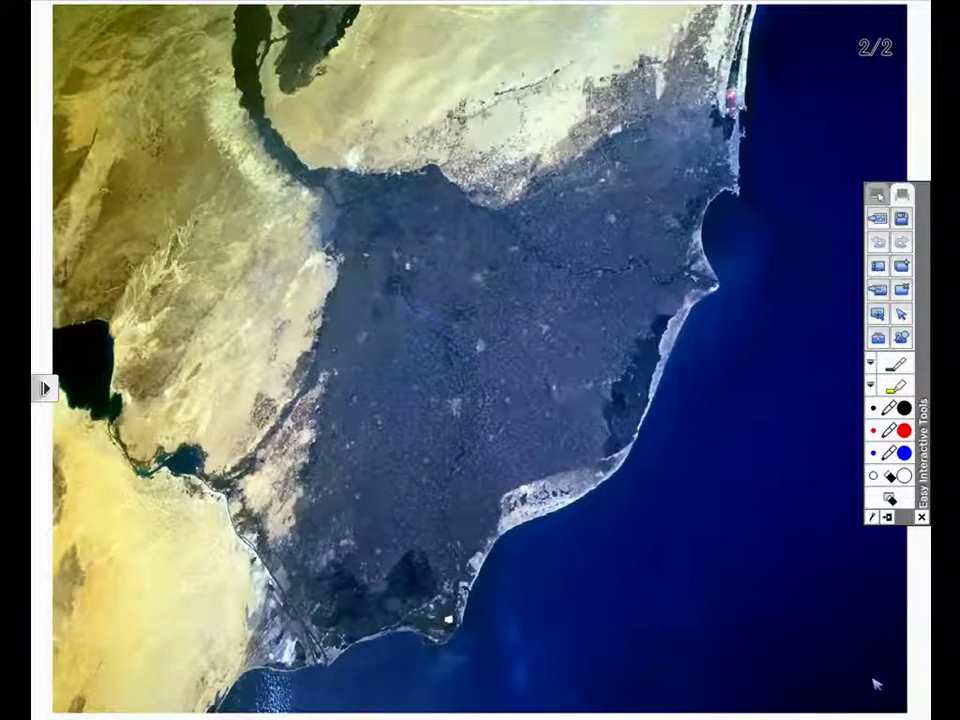
pyautogui.moveTo(897, 710); pyautogui.dragTo(450, 309)
pyautogui.click(895, 366)
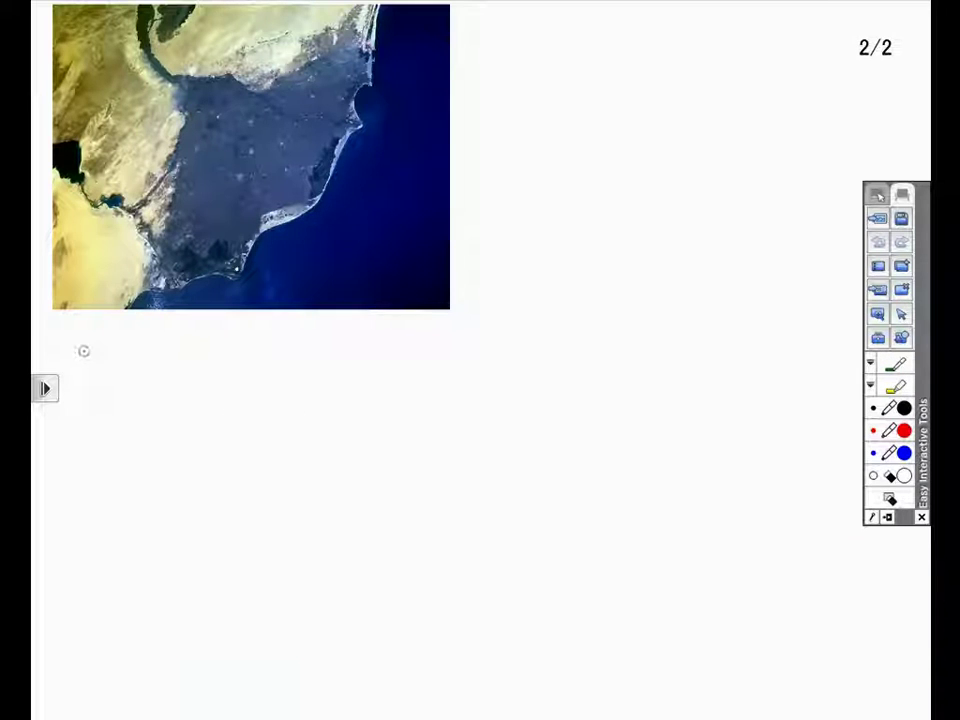
# Write 'I' below the image, then draw a thin straight horizontal line and two column dividers
pyautogui.moveTo(90, 346)
pyautogui.mouseDown()
pyautogui.moveTo(90, 370)
pyautogui.moveTo(104, 370)
pyautogui.moveTo(81, 343)
pyautogui.moveTo(104, 342)
pyautogui.moveTo(138, 366)
pyautogui.moveTo(165, 352)
pyautogui.moveTo(190, 368)
pyautogui.mouseUp()
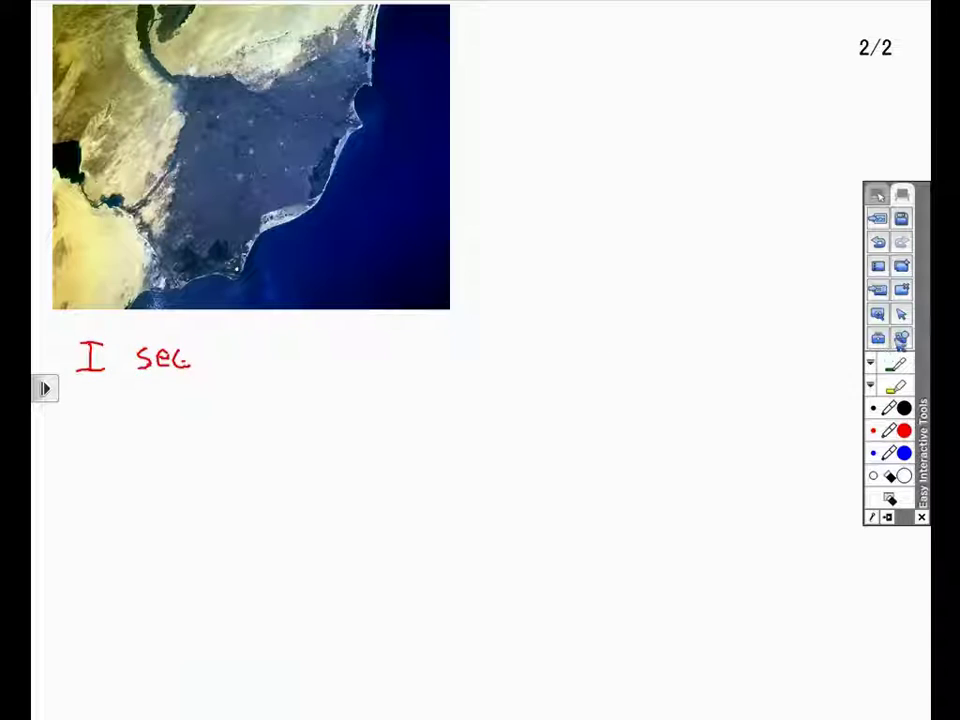
pyautogui.click(898, 339)
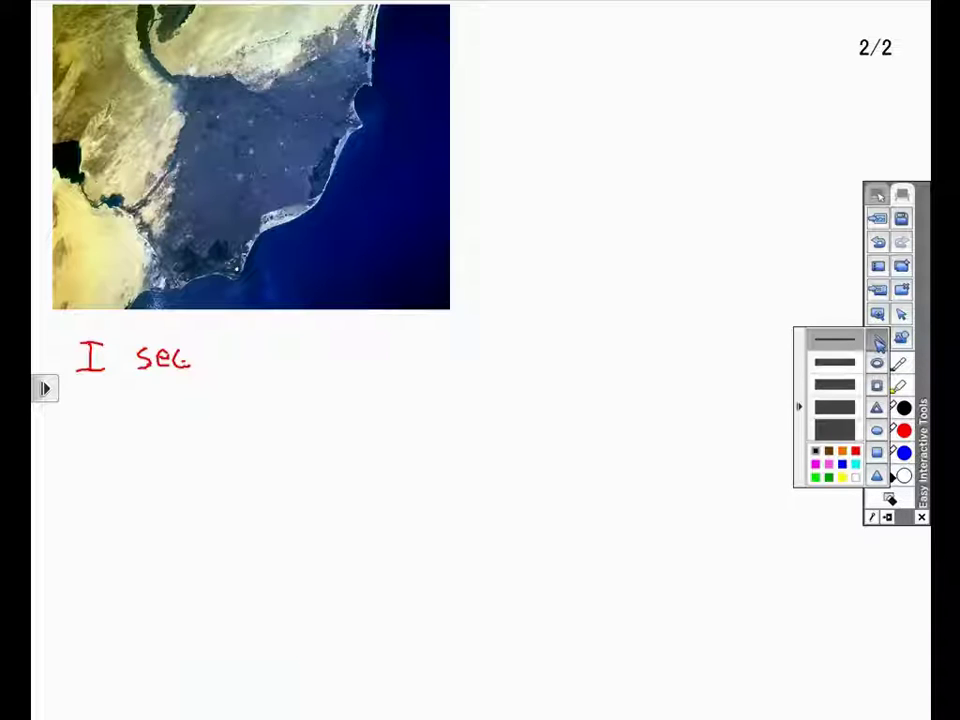
pyautogui.click(856, 342)
pyautogui.moveTo(75, 392)
pyautogui.mouseDown()
pyautogui.moveTo(619, 407)
pyautogui.moveTo(830, 394)
pyautogui.mouseUp()
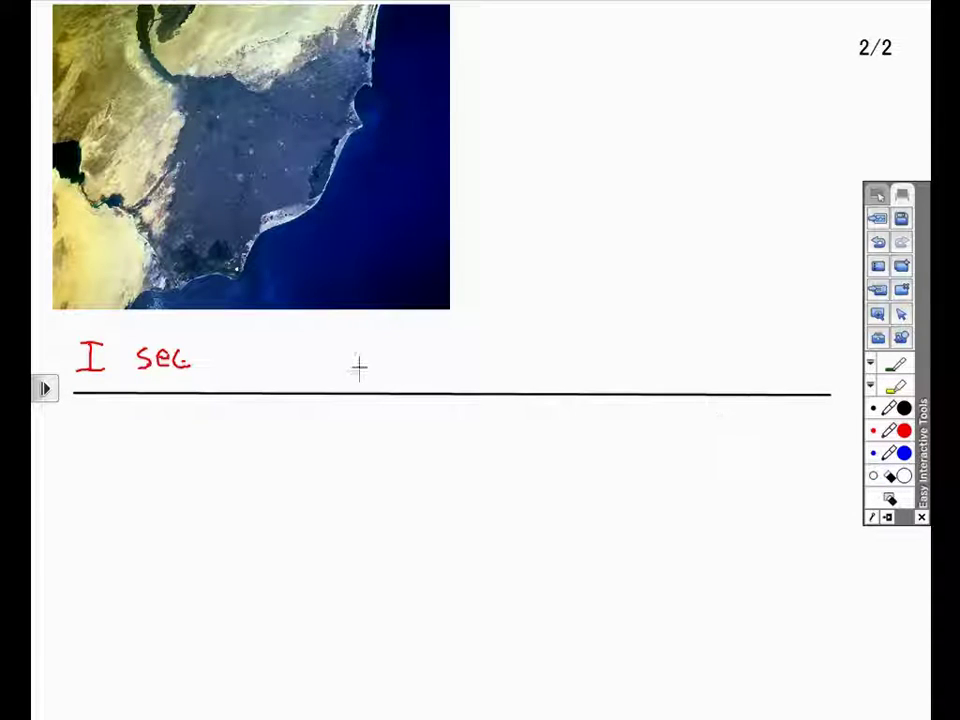
pyautogui.moveTo(359, 338); pyautogui.dragTo(353, 690)
pyautogui.moveTo(641, 331)
pyautogui.mouseDown()
pyautogui.moveTo(645, 542)
pyautogui.moveTo(632, 688)
pyautogui.mouseUp()
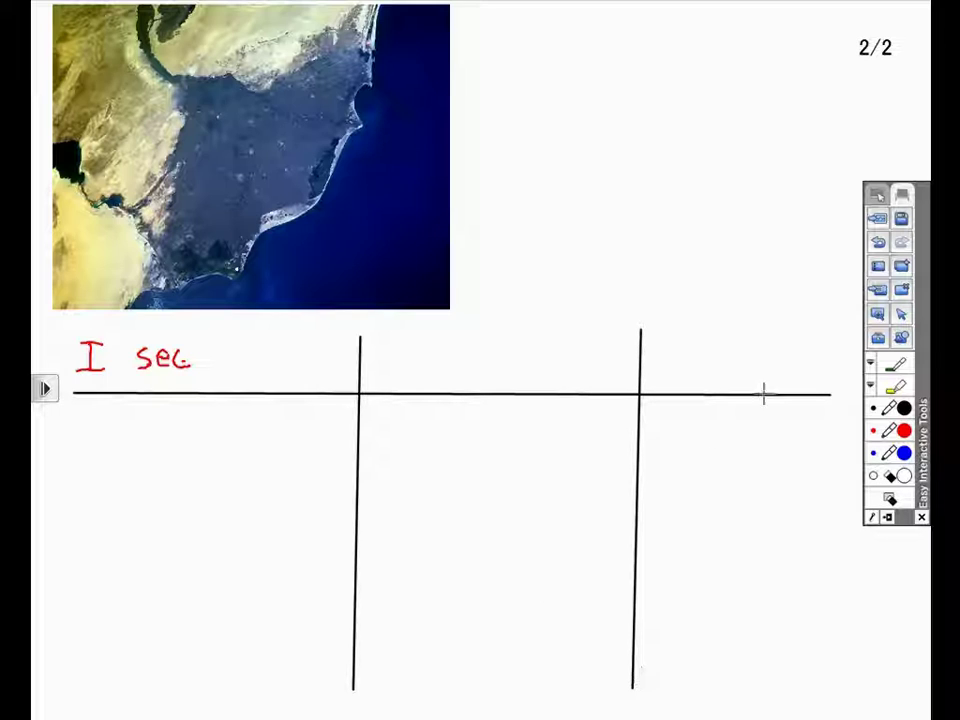
# Handwrite the remaining 'I know' and 'I wonder' headings in red
pyautogui.click(898, 367)
pyautogui.moveTo(405, 350); pyautogui.dragTo(410, 366)
pyautogui.moveTo(396, 367)
pyautogui.mouseDown()
pyautogui.moveTo(422, 366)
pyautogui.moveTo(422, 345)
pyautogui.moveTo(521, 362)
pyautogui.moveTo(540, 350)
pyautogui.mouseUp()
pyautogui.moveTo(689, 345)
pyautogui.mouseDown()
pyautogui.moveTo(690, 369)
pyautogui.moveTo(710, 366)
pyautogui.moveTo(711, 343)
pyautogui.moveTo(783, 366)
pyautogui.moveTo(843, 356)
pyautogui.mouseUp()
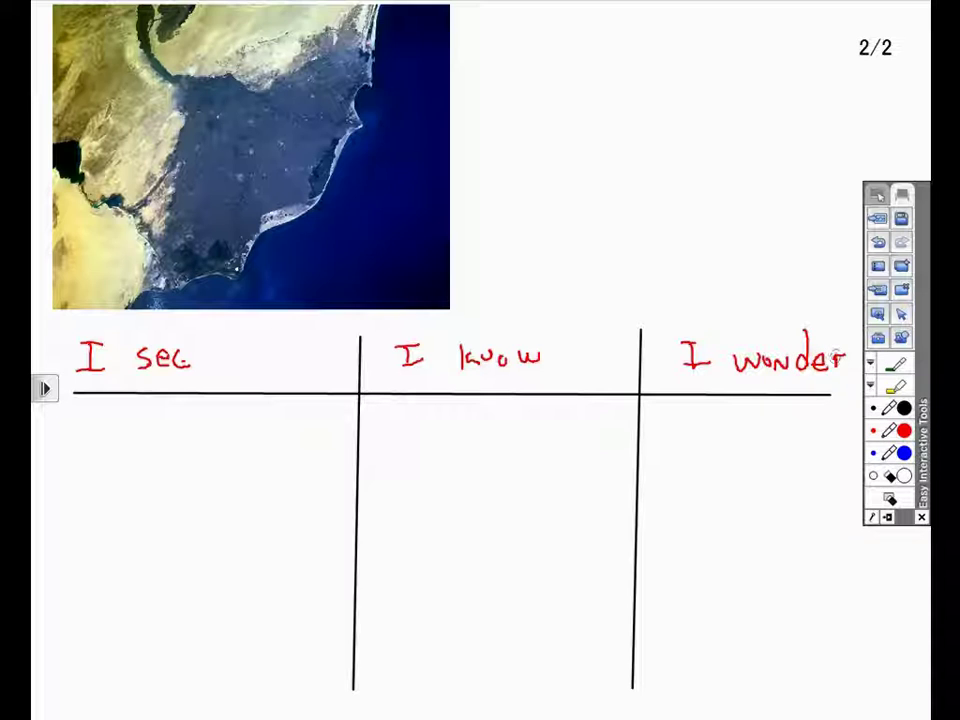
# Add page 3, insert magnifier_spotlight_sec and move it to the top-left
pyautogui.click(877, 290)
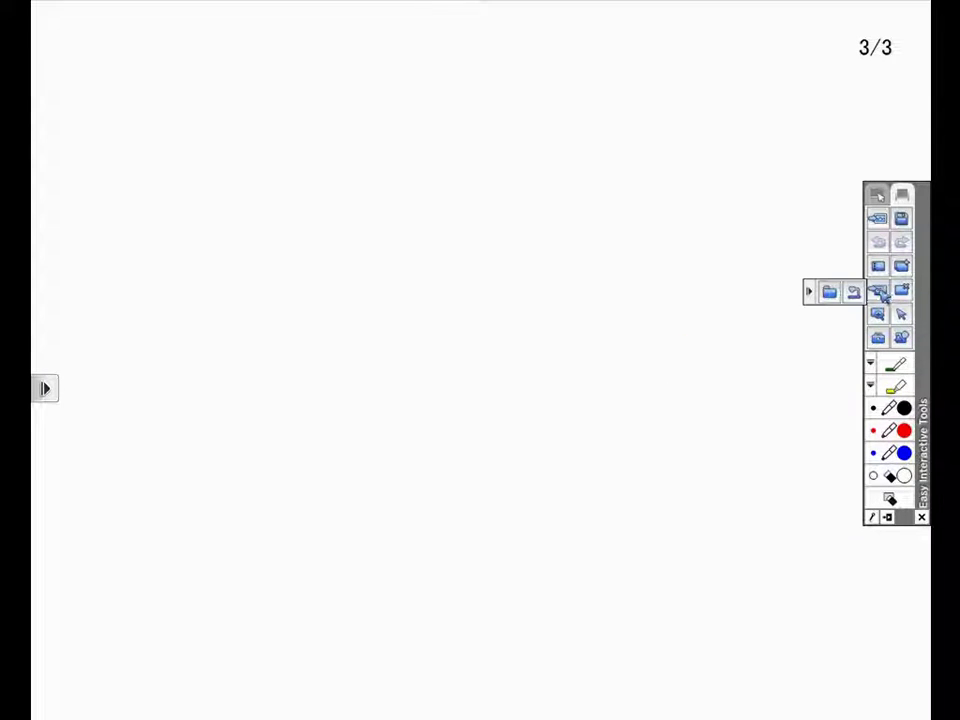
pyautogui.click(830, 292)
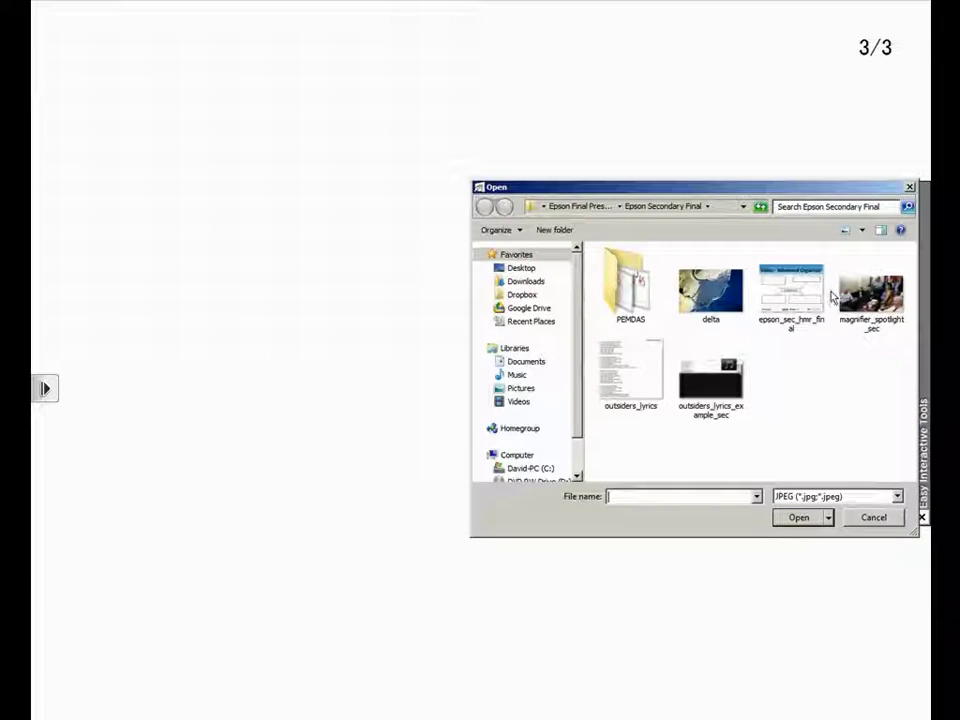
pyautogui.click(868, 296)
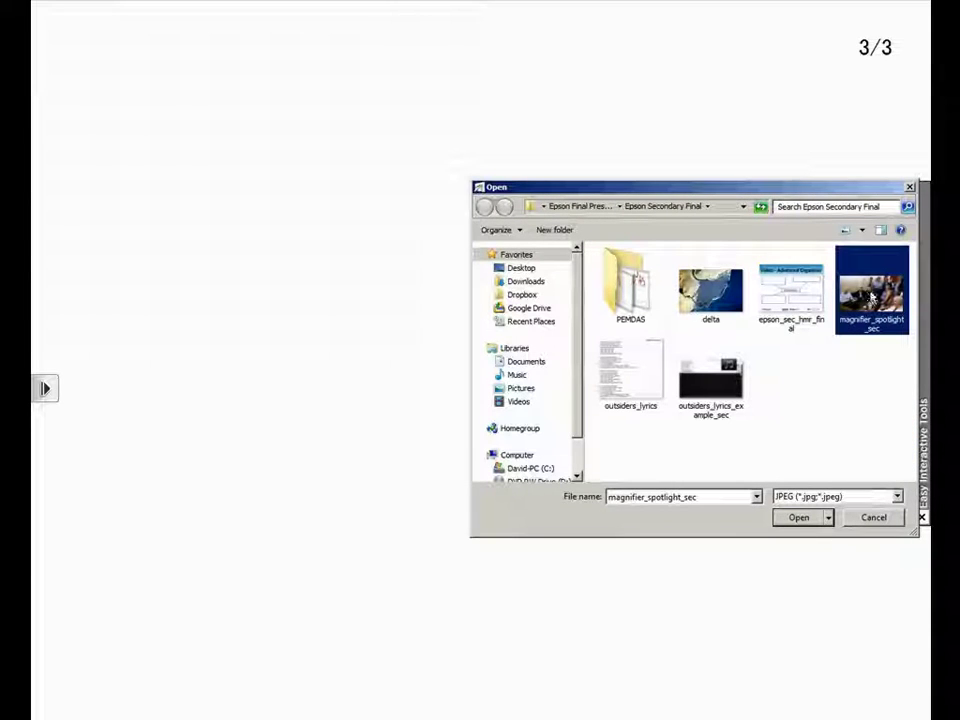
pyautogui.doubleClick(871, 297)
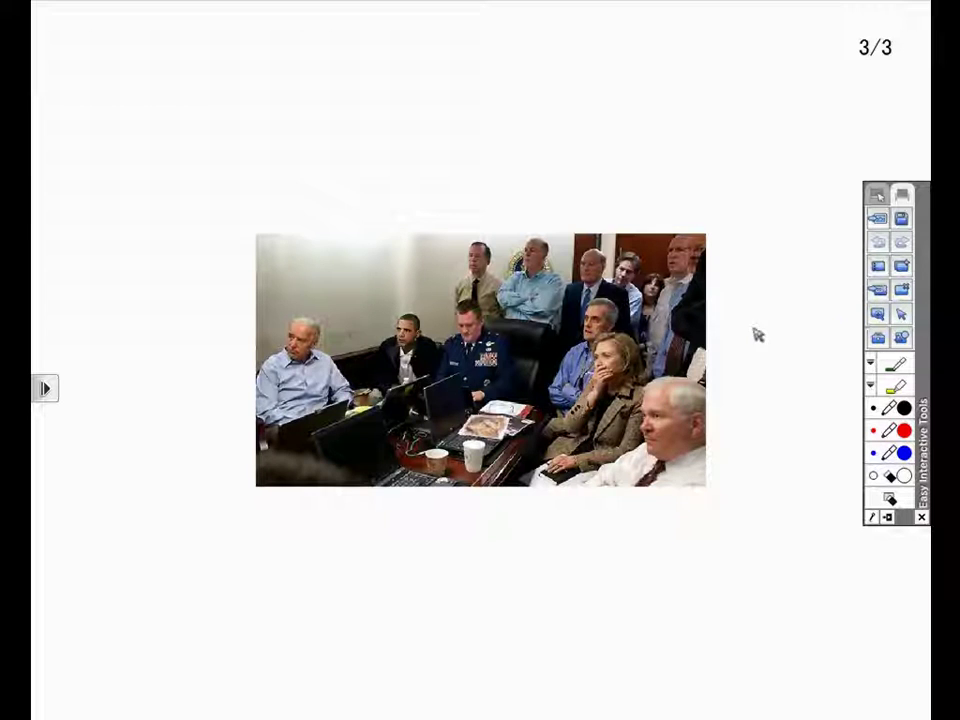
pyautogui.moveTo(480, 360); pyautogui.dragTo(327, 207)
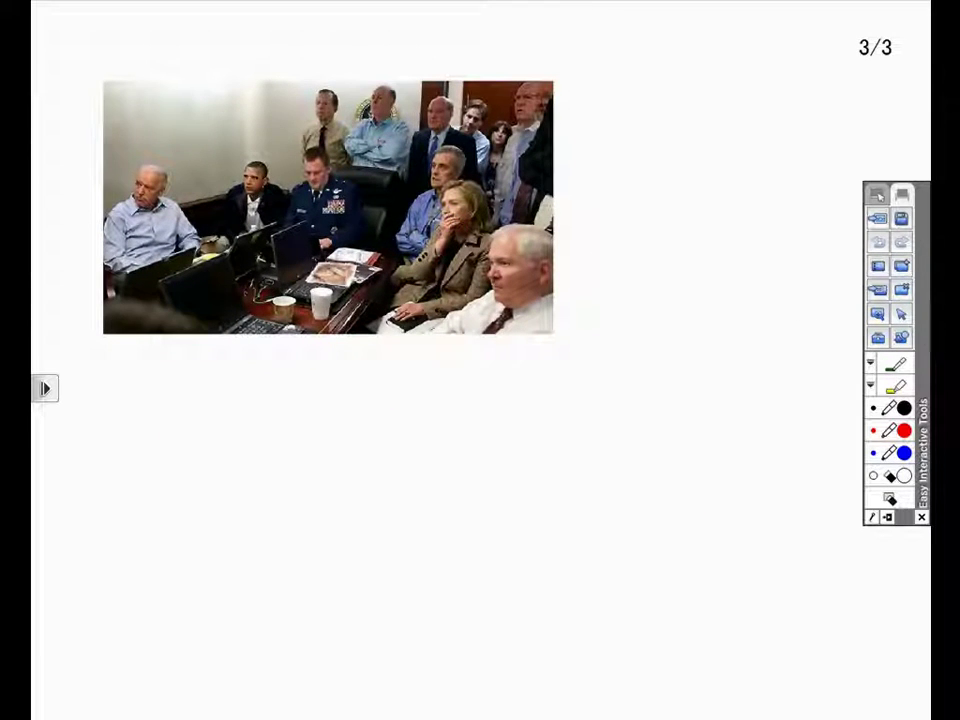
# Insert the war_room image after filtering the file list to PNG
pyautogui.click(903, 290)
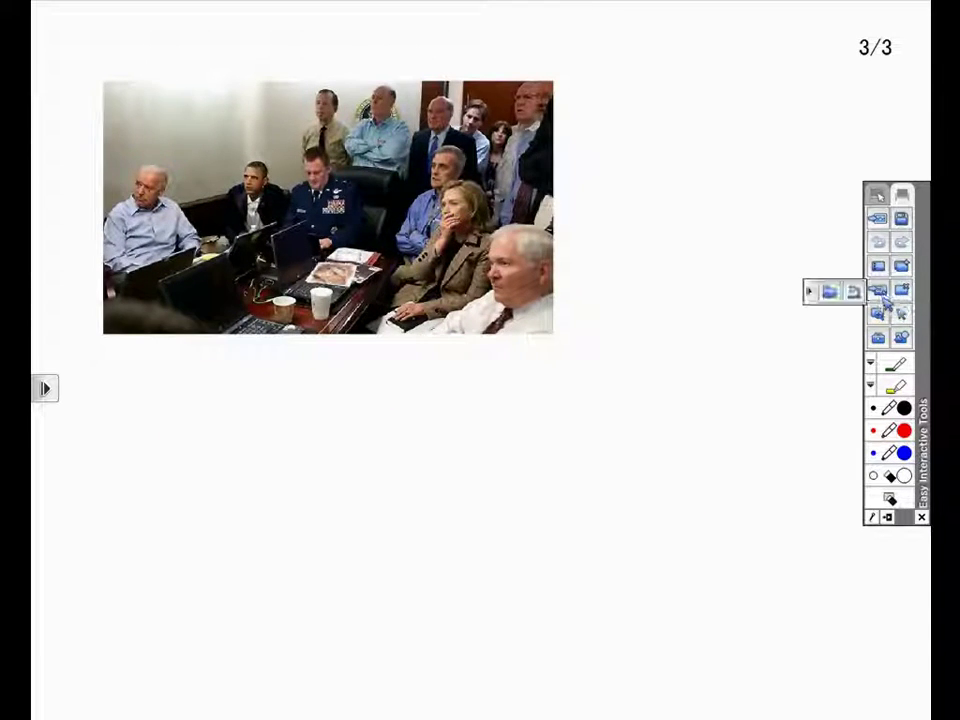
pyautogui.click(831, 292)
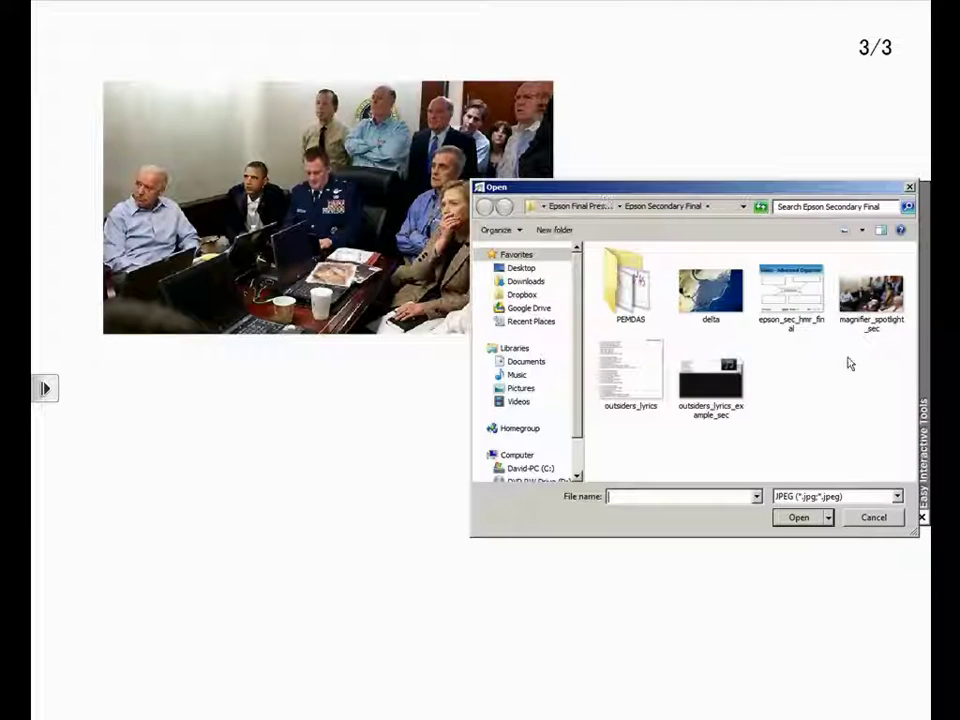
pyautogui.click(843, 500)
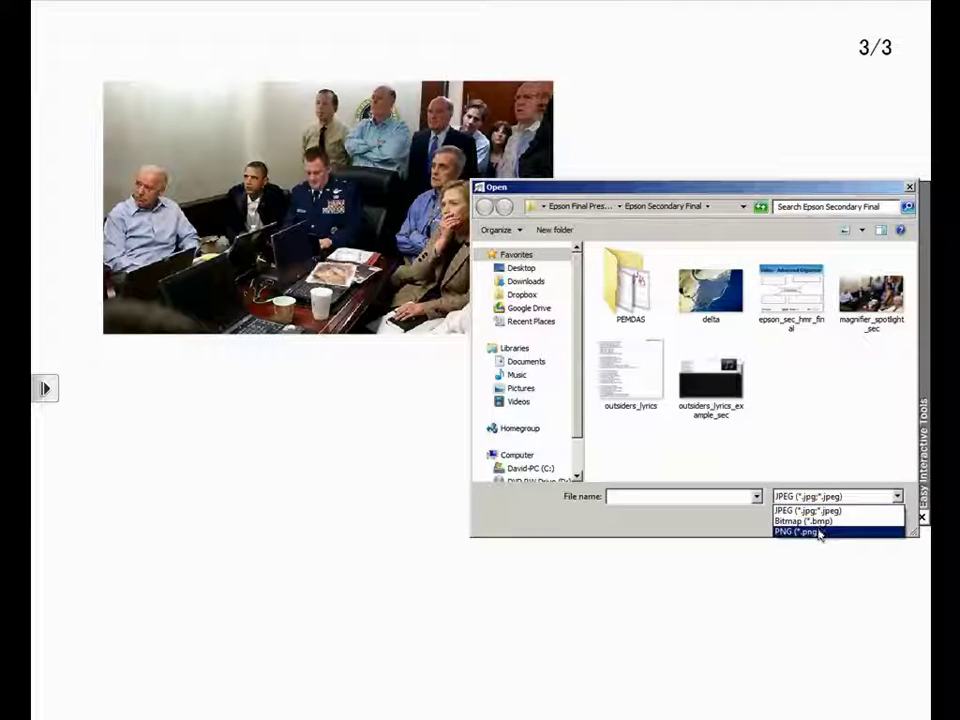
pyautogui.click(820, 530)
pyautogui.doubleClick(711, 304)
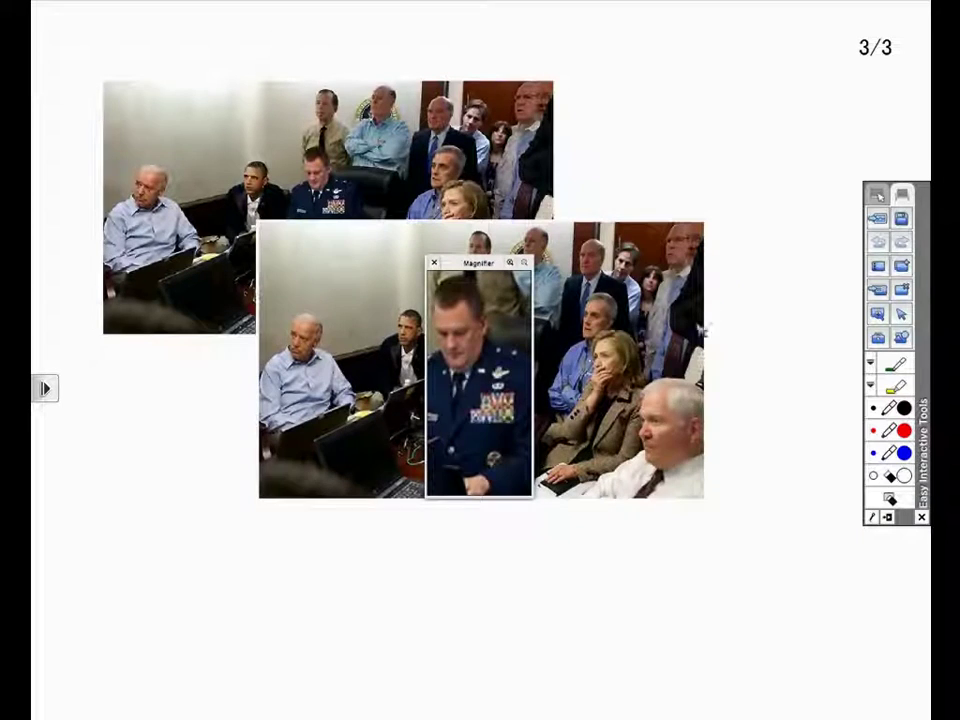
# Move the war_room image down and right, then add a blank fourth page
pyautogui.moveTo(742, 515); pyautogui.dragTo(758, 527)
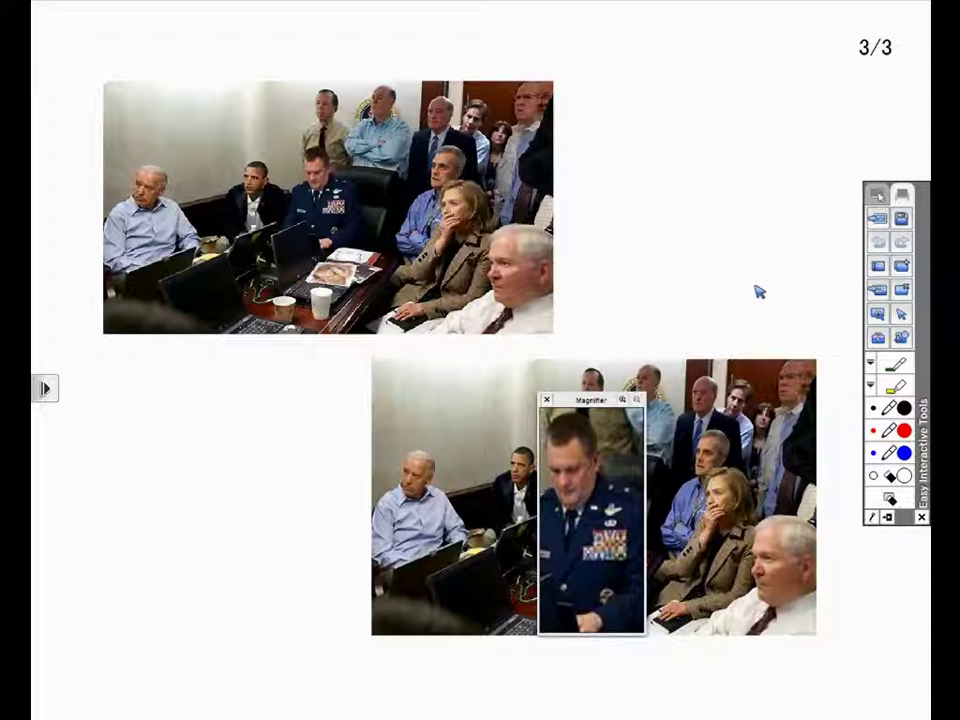
pyautogui.click(902, 265)
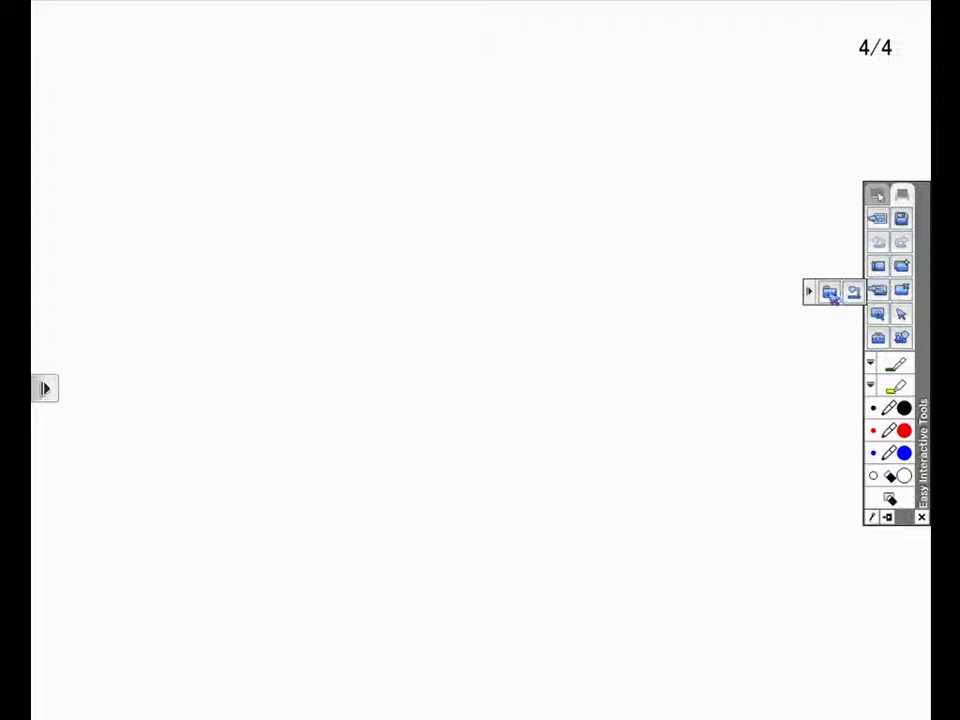
# Insert federal_troops_at_rest from the Epson Elementary Final folder and move it top-left
pyautogui.click(830, 293)
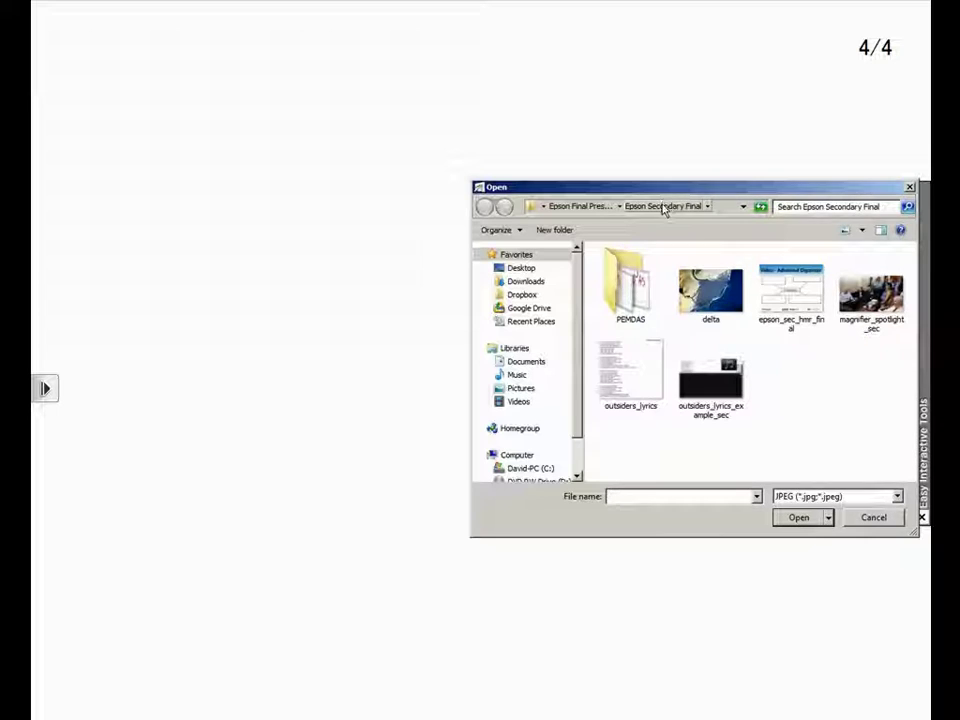
pyautogui.click(580, 206)
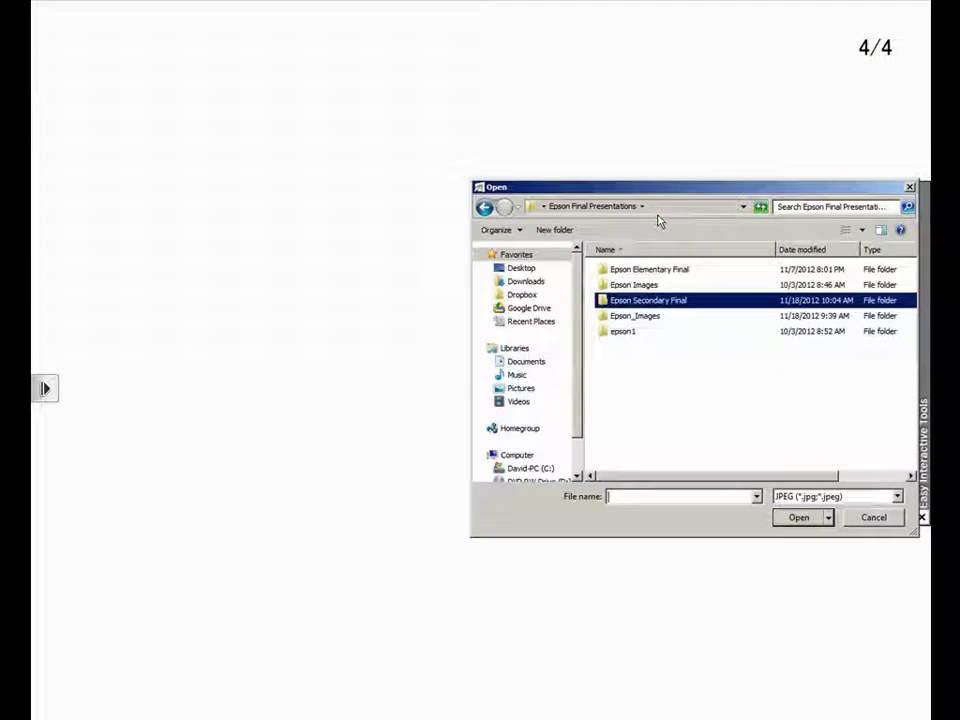
pyautogui.click(657, 271)
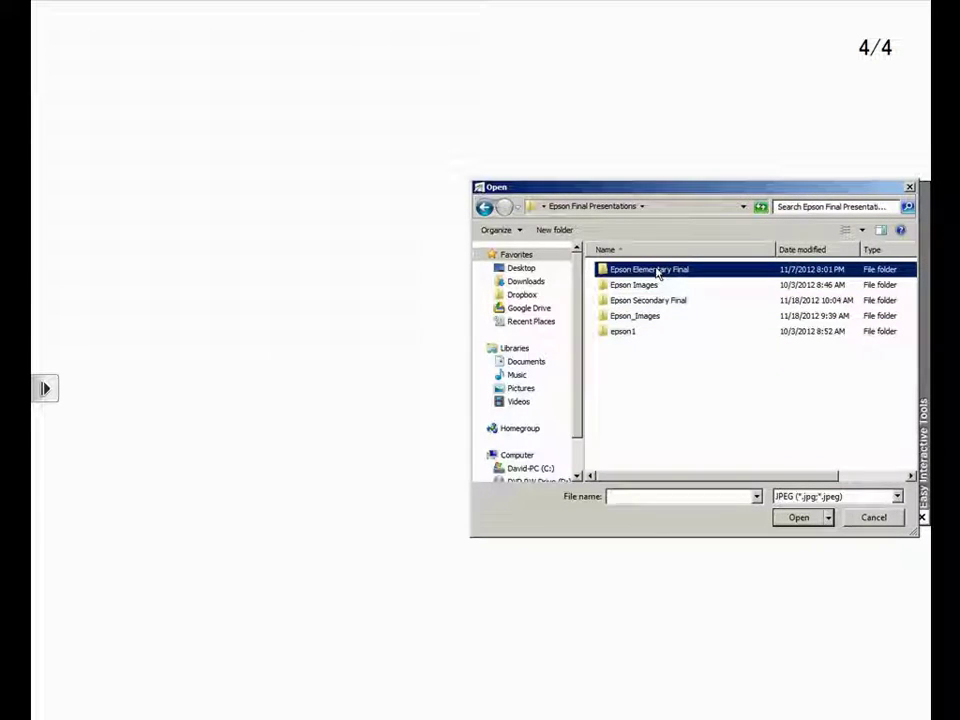
pyautogui.doubleClick(657, 271)
pyautogui.doubleClick(788, 293)
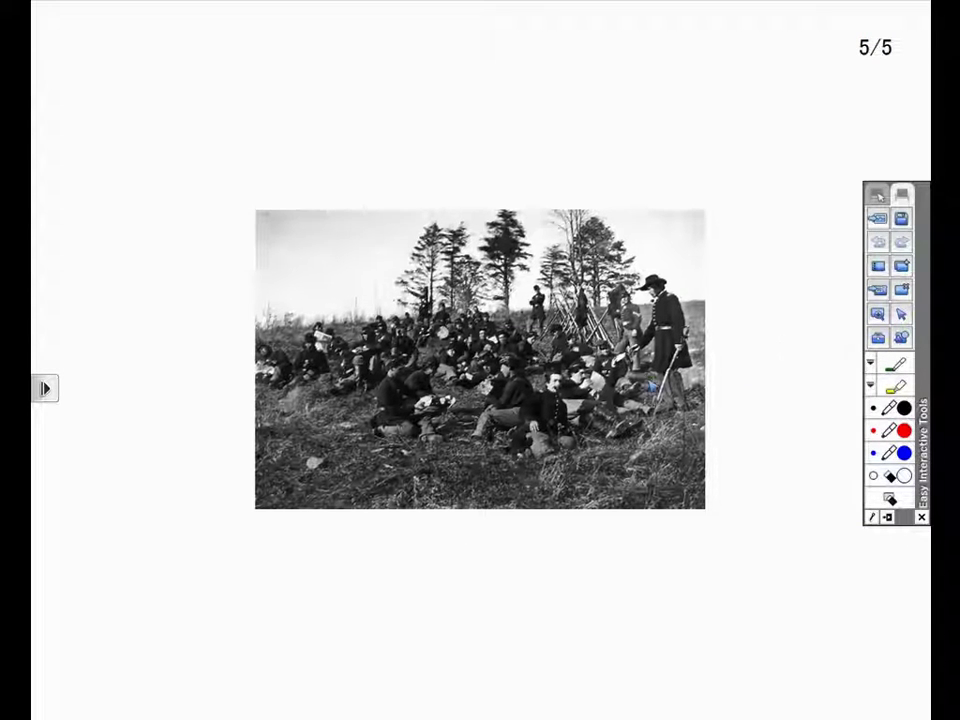
pyautogui.moveTo(651, 386); pyautogui.dragTo(443, 184)
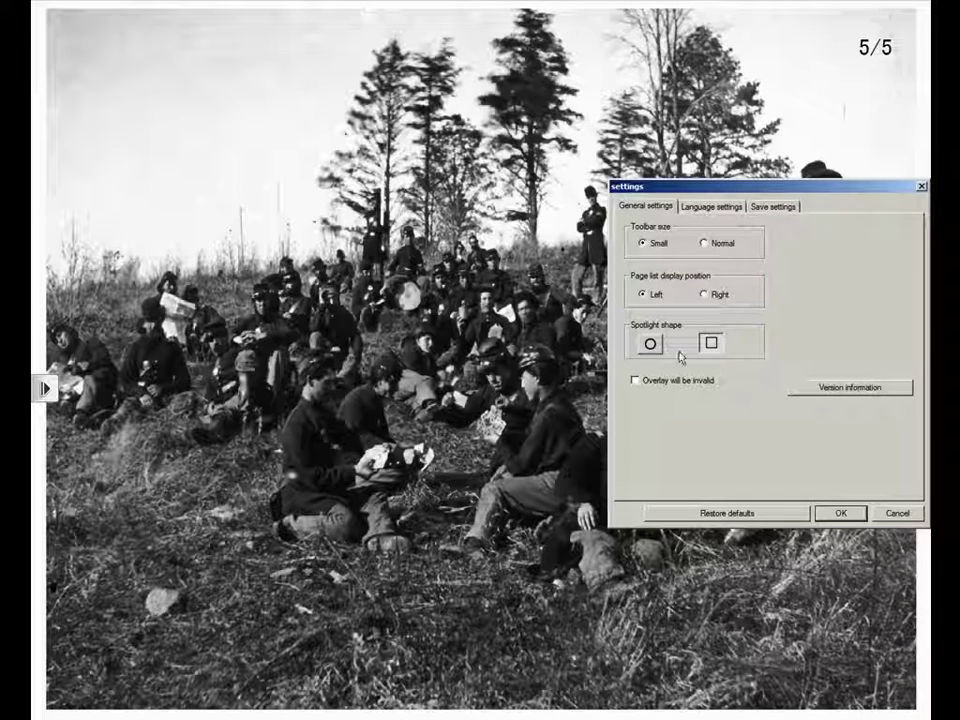
# Set the spotlight shape to circle in General settings
pyautogui.click(652, 345)
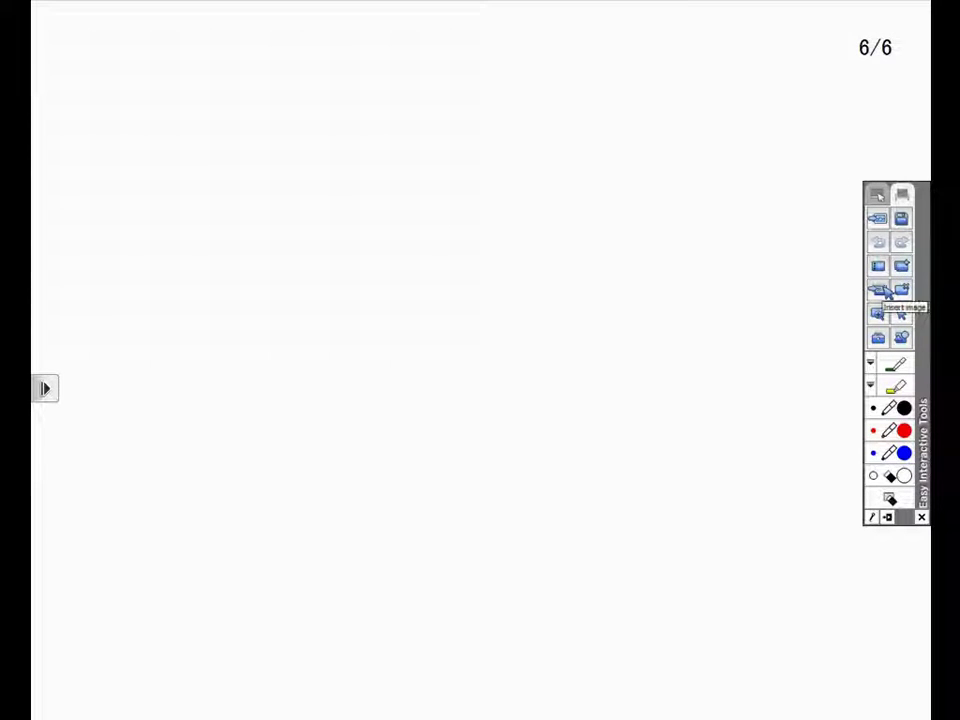
# Browse to the PEMDAS folder in Epson Secondary Final, then cancel the file dialog
pyautogui.click(884, 291)
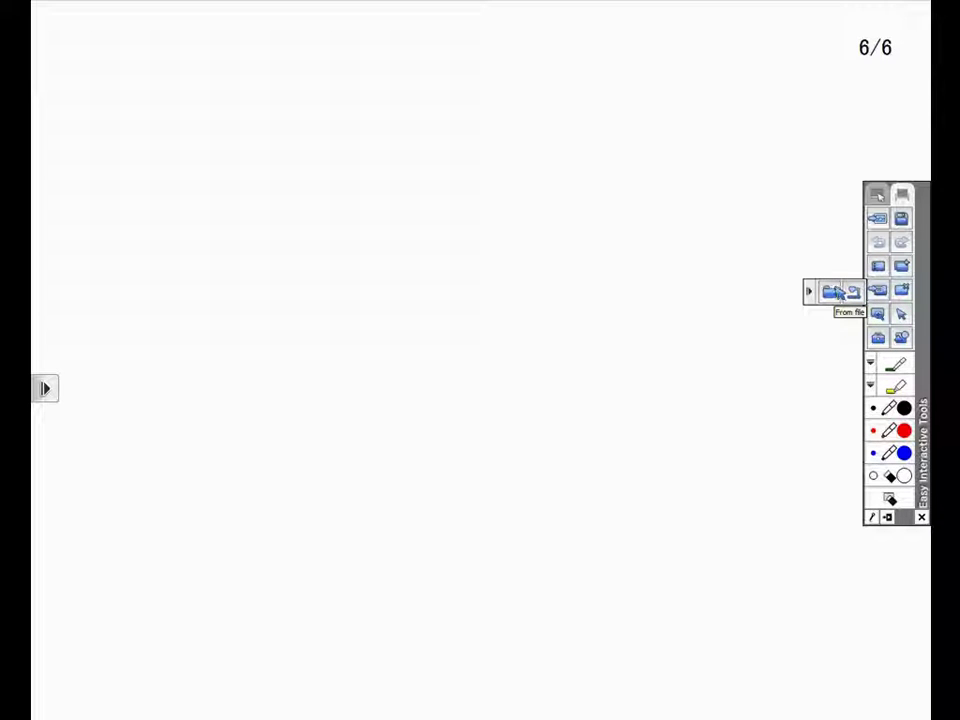
pyautogui.click(831, 293)
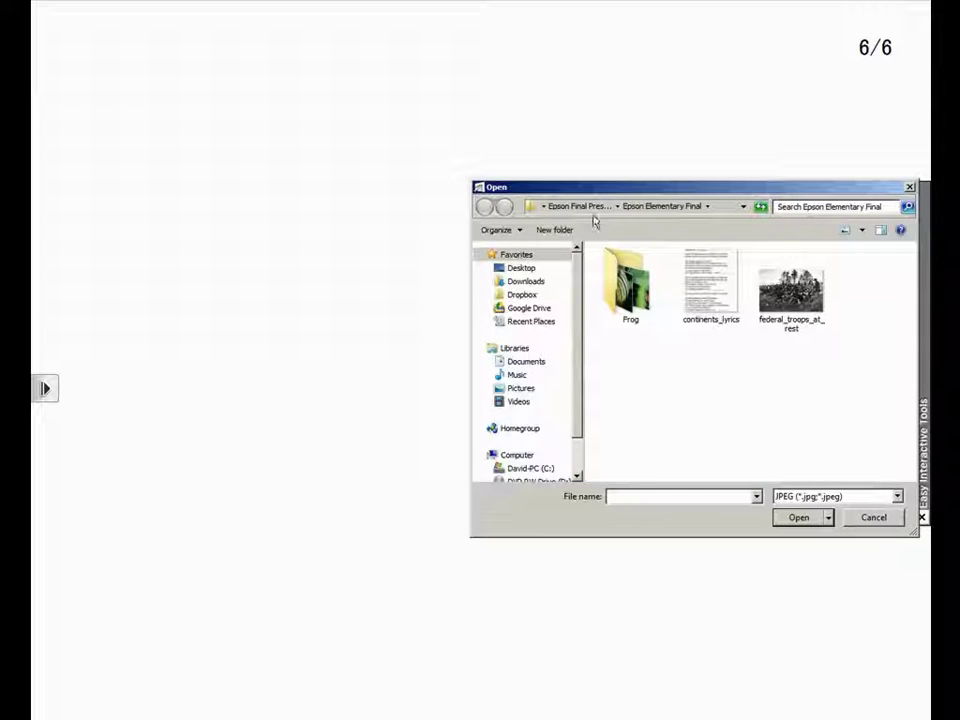
pyautogui.click(596, 207)
pyautogui.doubleClick(650, 300)
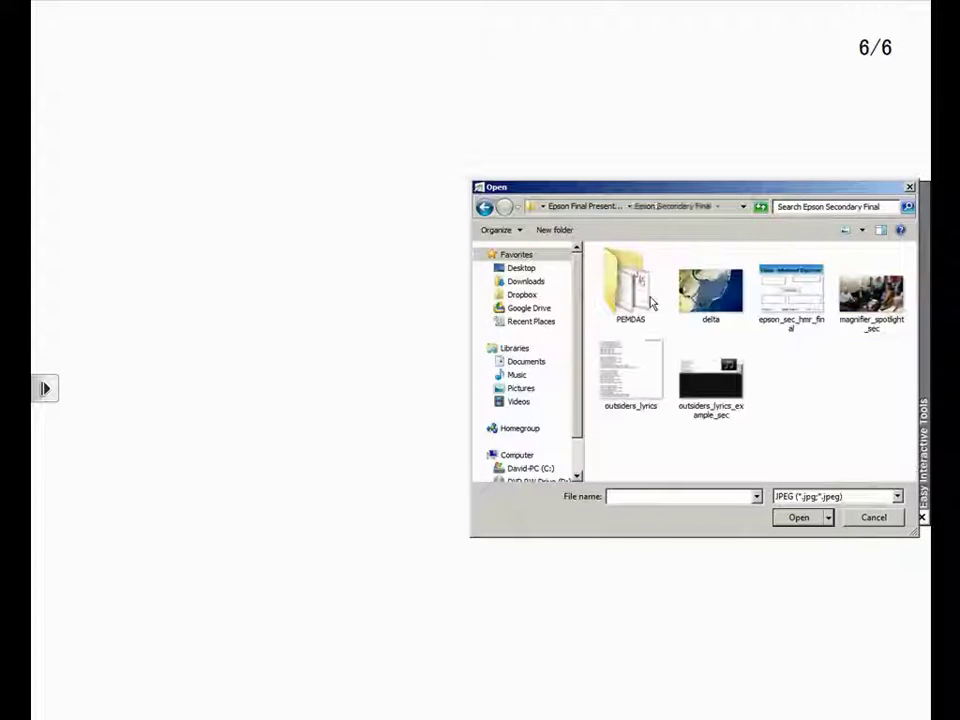
pyautogui.doubleClick(630, 295)
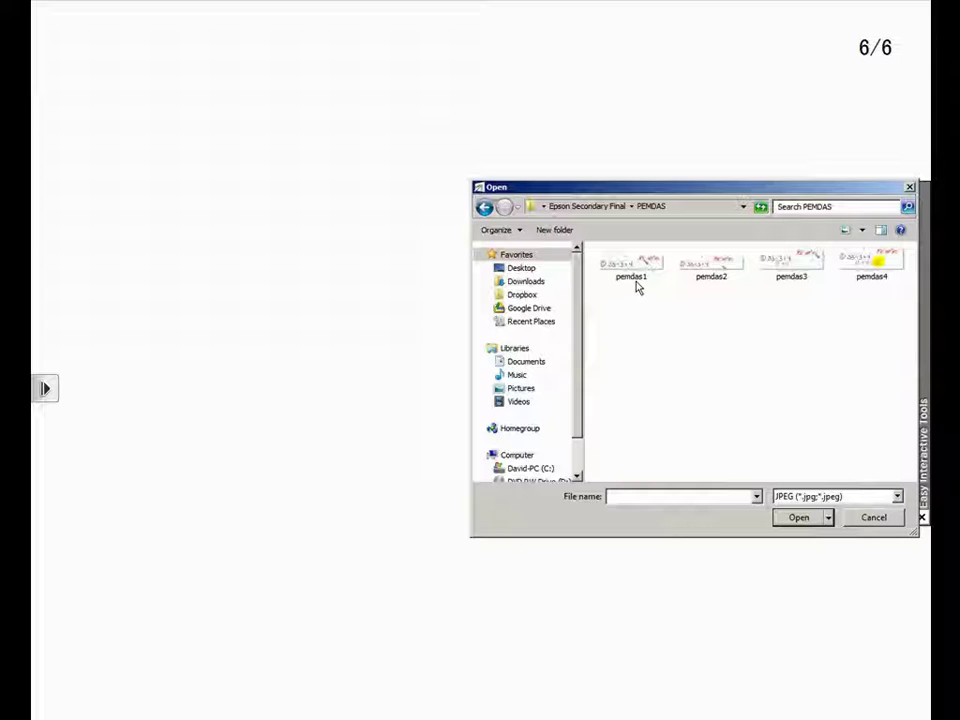
pyautogui.click(910, 188)
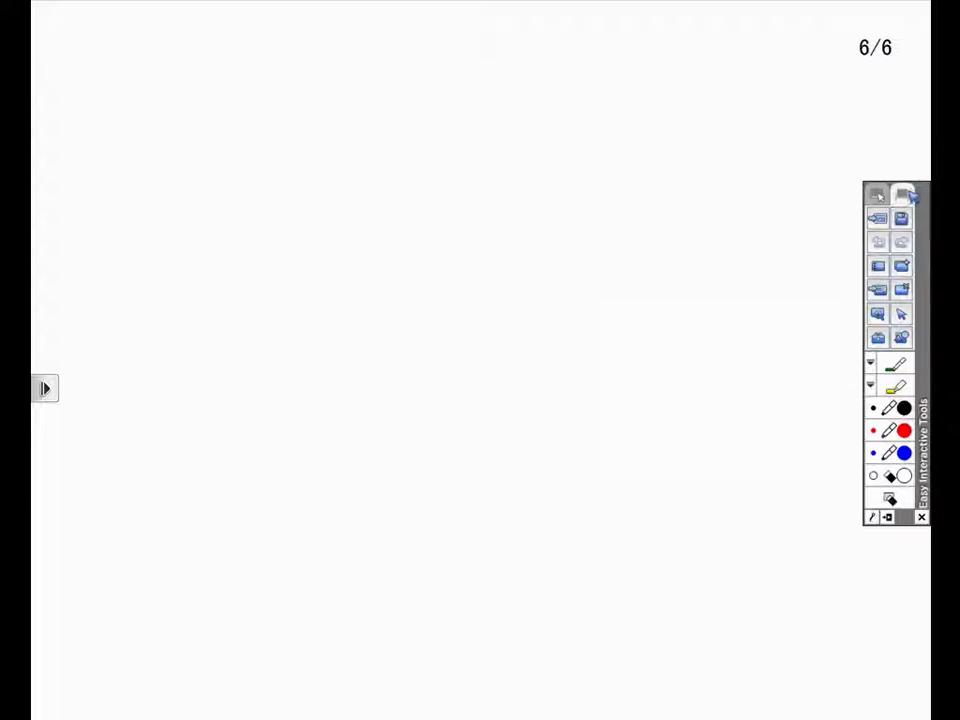
# Navigate back to the PEMDAS folder and insert pemdas4 onto page 6
pyautogui.click(881, 292)
pyautogui.click(827, 291)
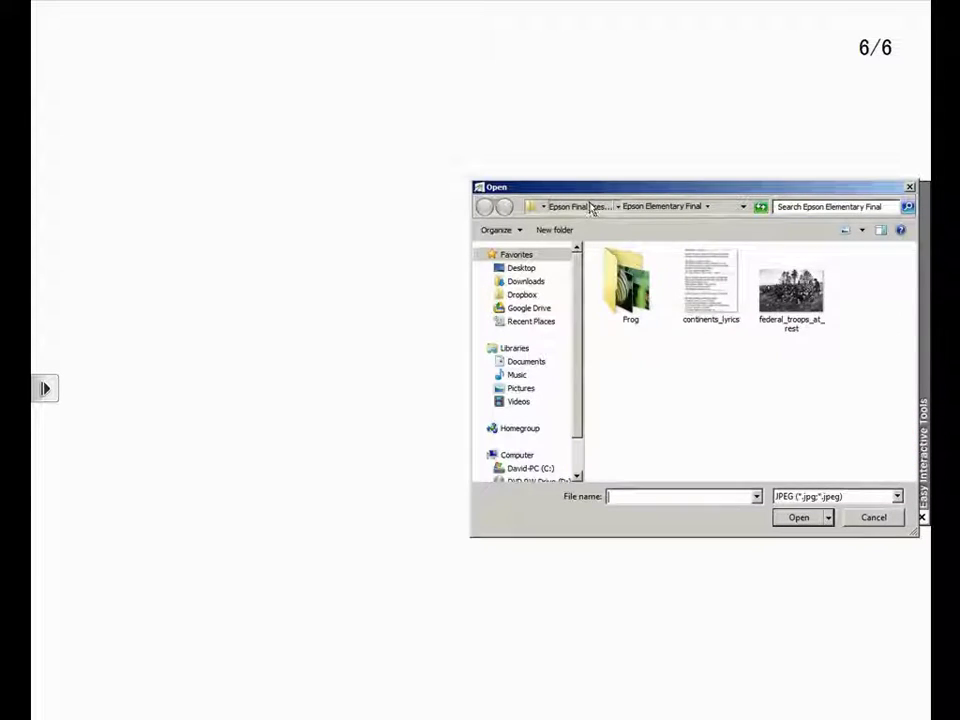
pyautogui.click(591, 207)
pyautogui.doubleClick(624, 300)
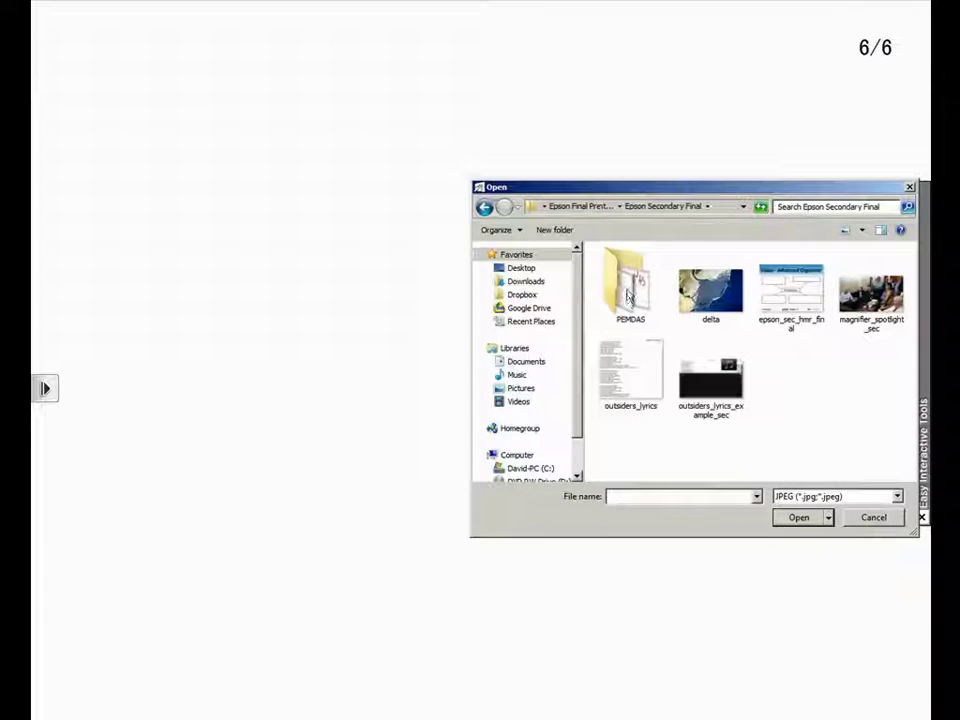
pyautogui.doubleClick(629, 295)
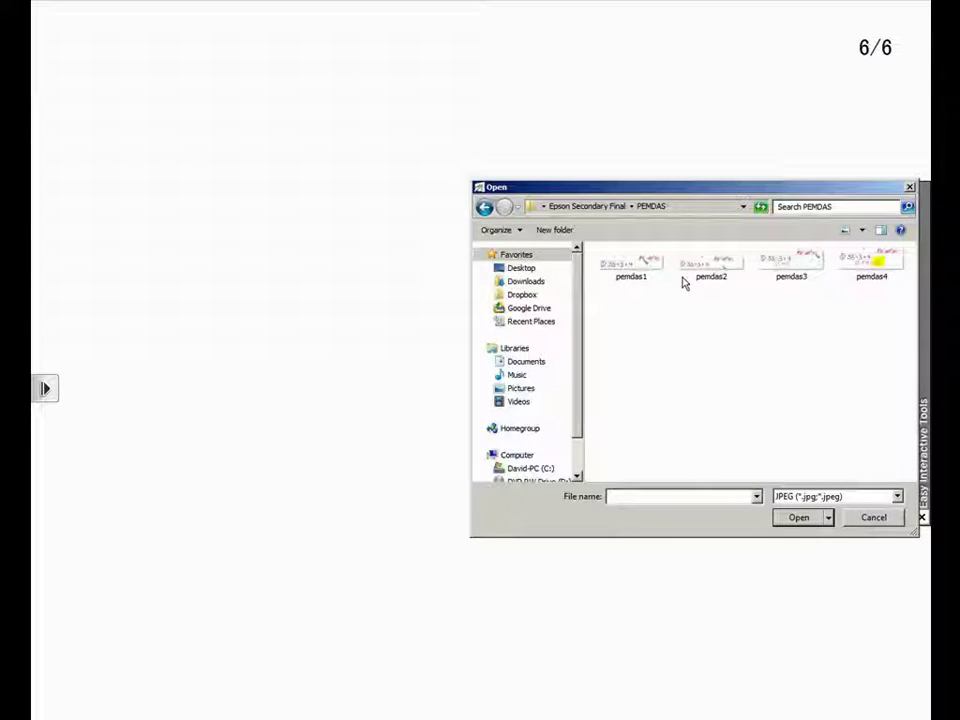
pyautogui.doubleClick(872, 262)
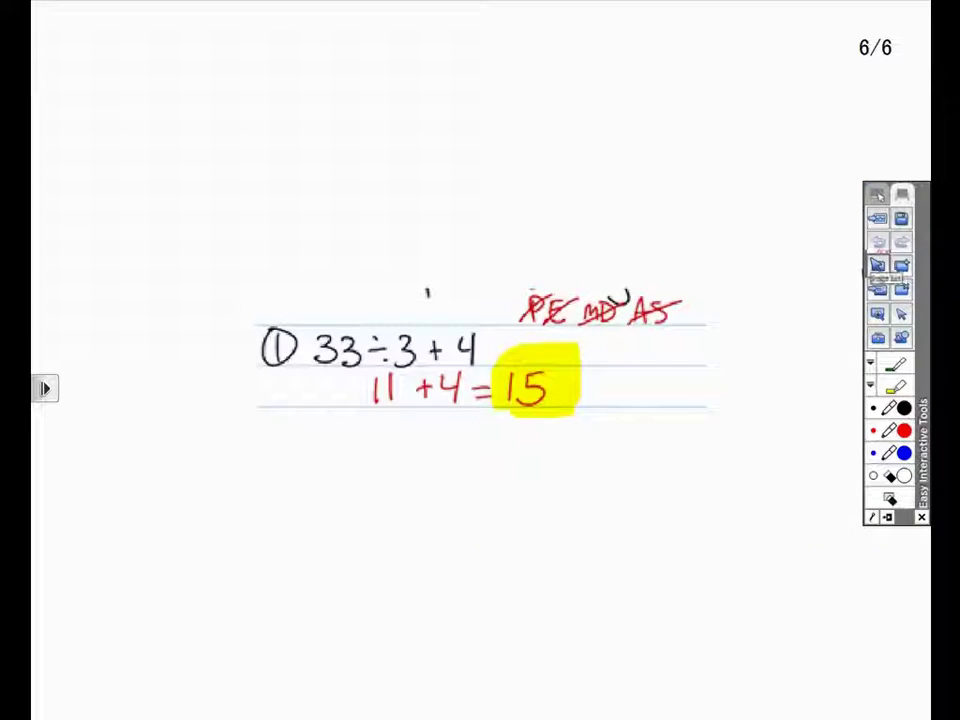
# Layer pemdas3 and then pemdas2 on top of pemdas4
pyautogui.click(877, 289)
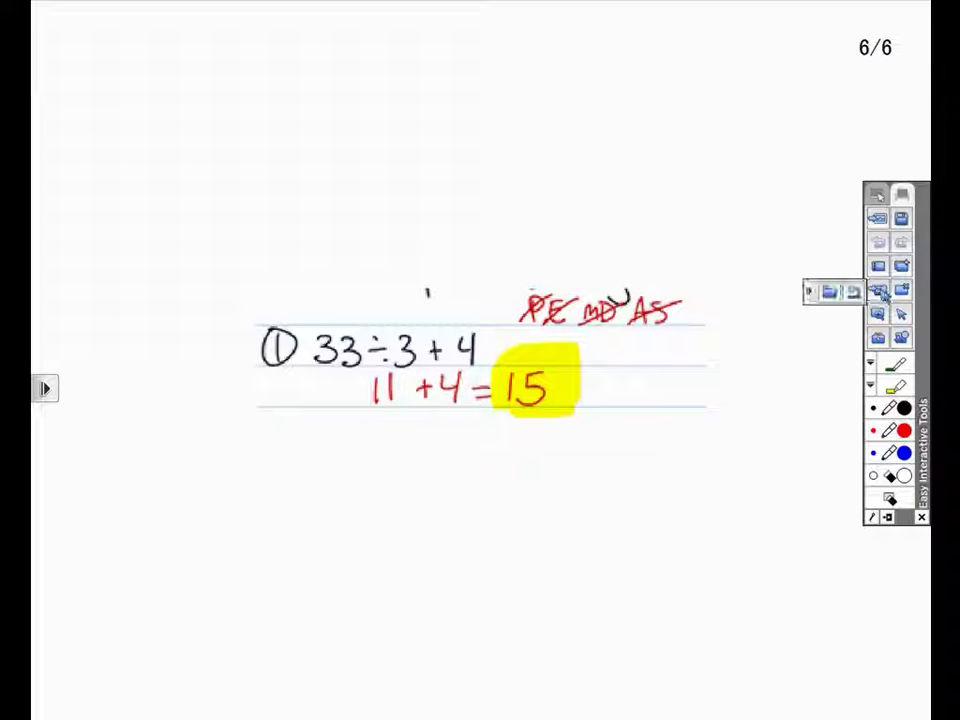
pyautogui.click(838, 294)
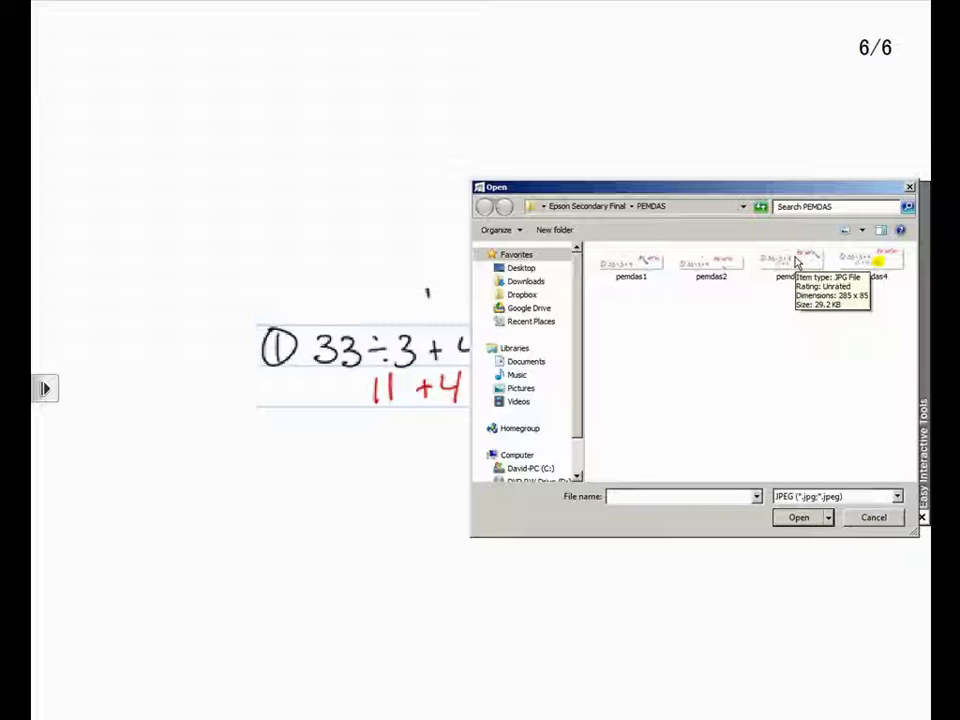
pyautogui.doubleClick(800, 262)
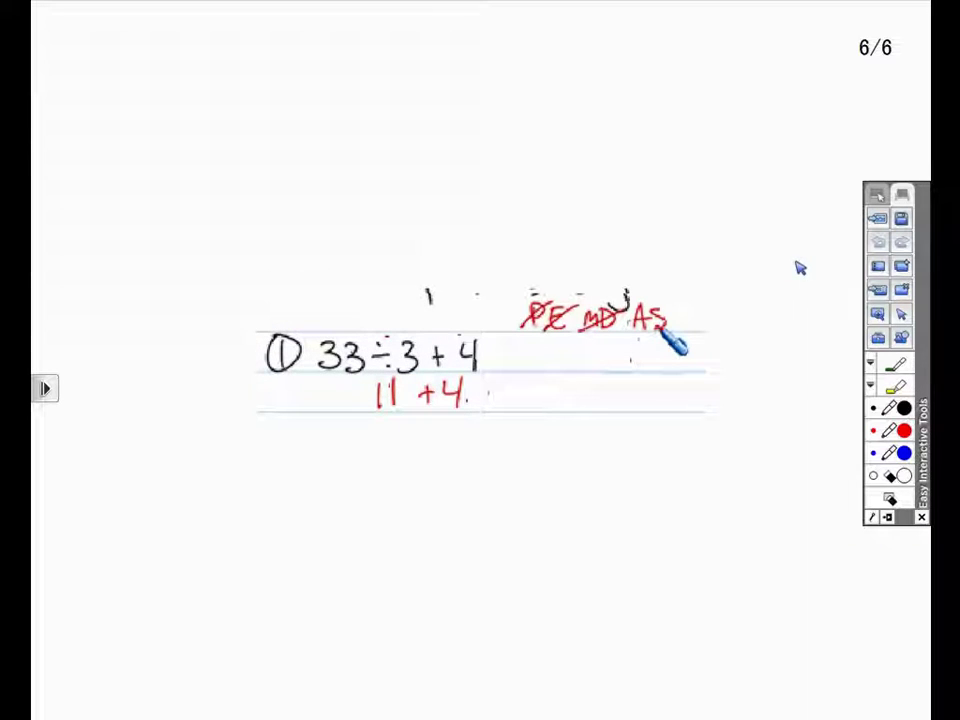
pyautogui.click(878, 289)
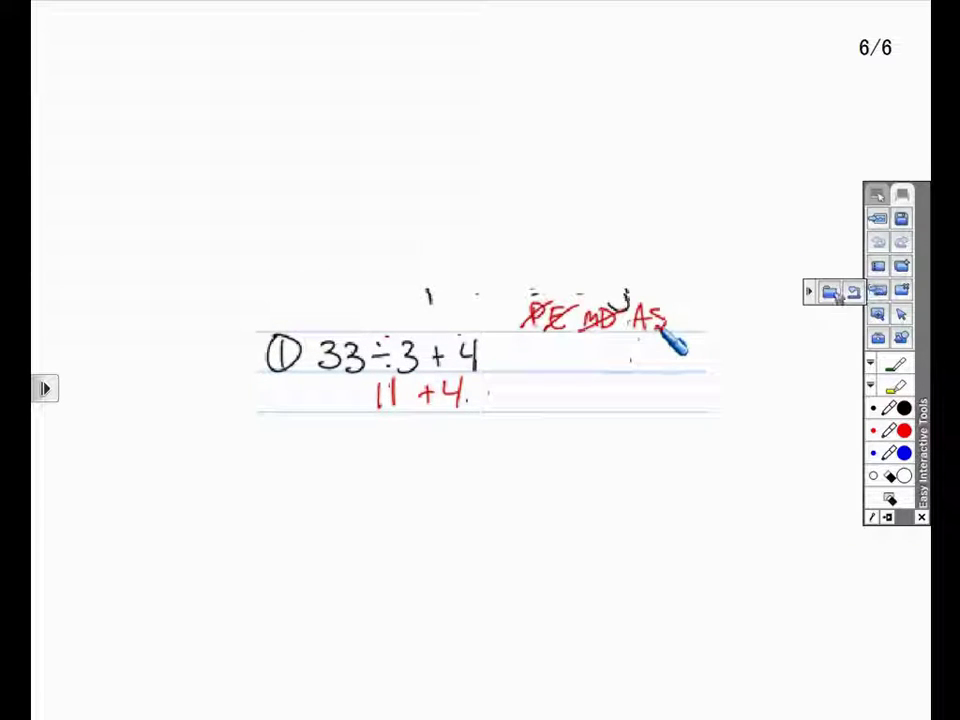
pyautogui.click(848, 289)
pyautogui.doubleClick(748, 268)
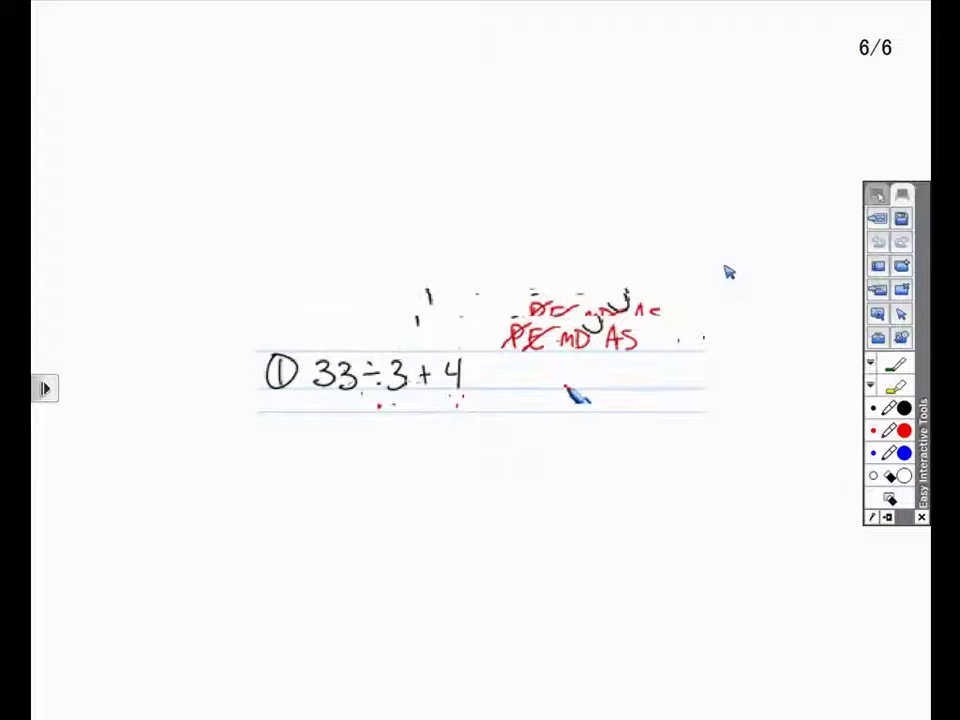
# Reopen the file browser and select pemdas1
pyautogui.click(878, 290)
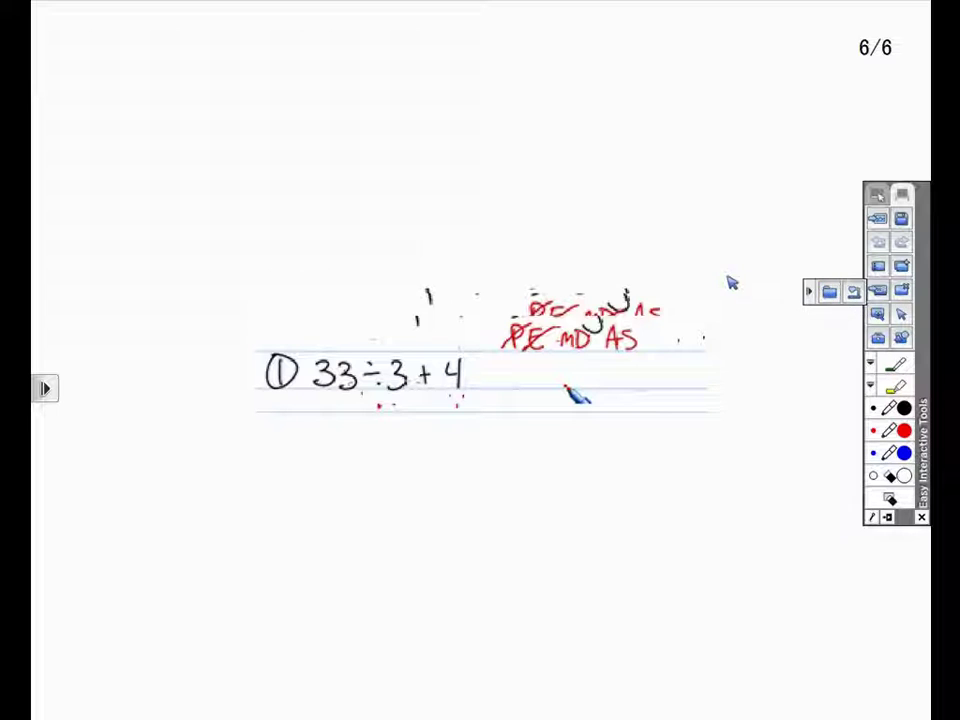
pyautogui.click(829, 291)
pyautogui.click(648, 270)
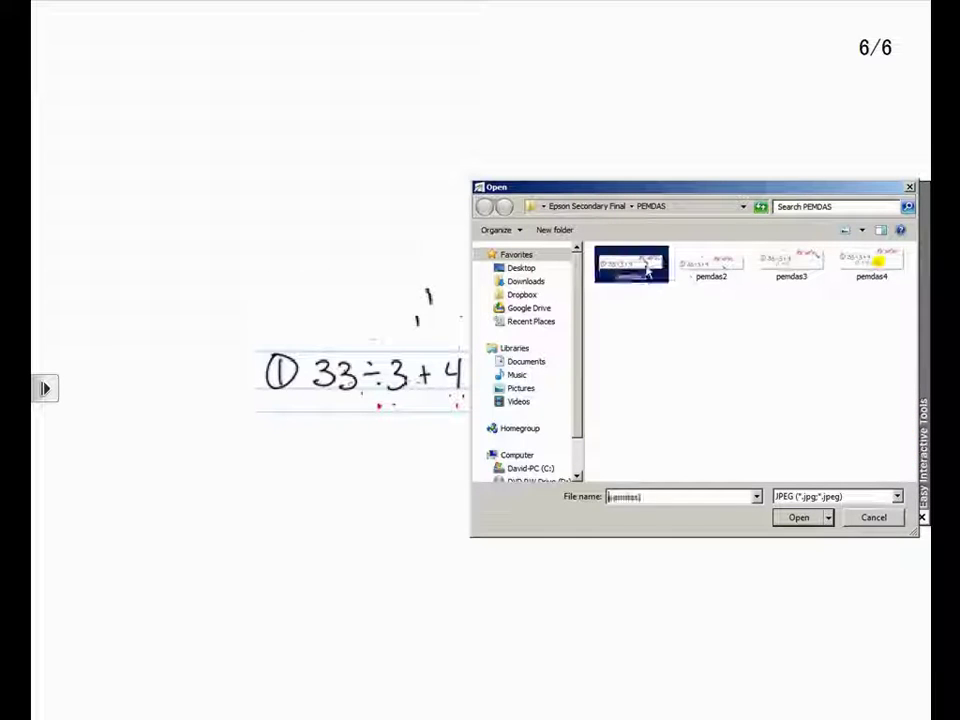
# Insert the pemdas1 image from the Open dialog, layering it onto the PEMDAS images
pyautogui.doubleClick(648, 270)
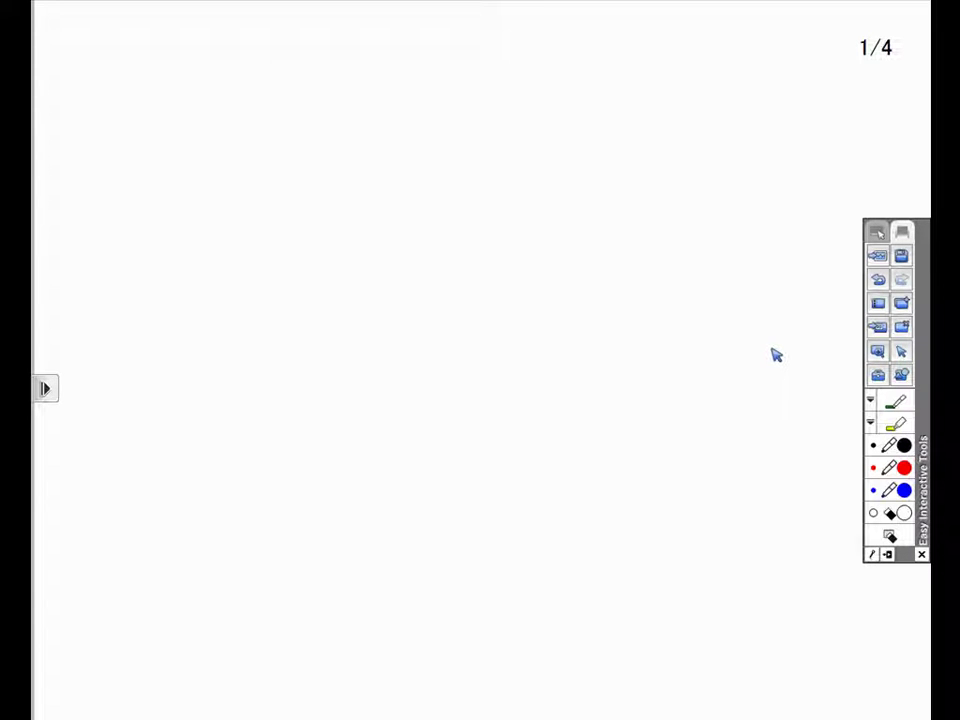
# Give page 1 a fine grid background, then sketch and erase a green smiley
pyautogui.click(877, 256)
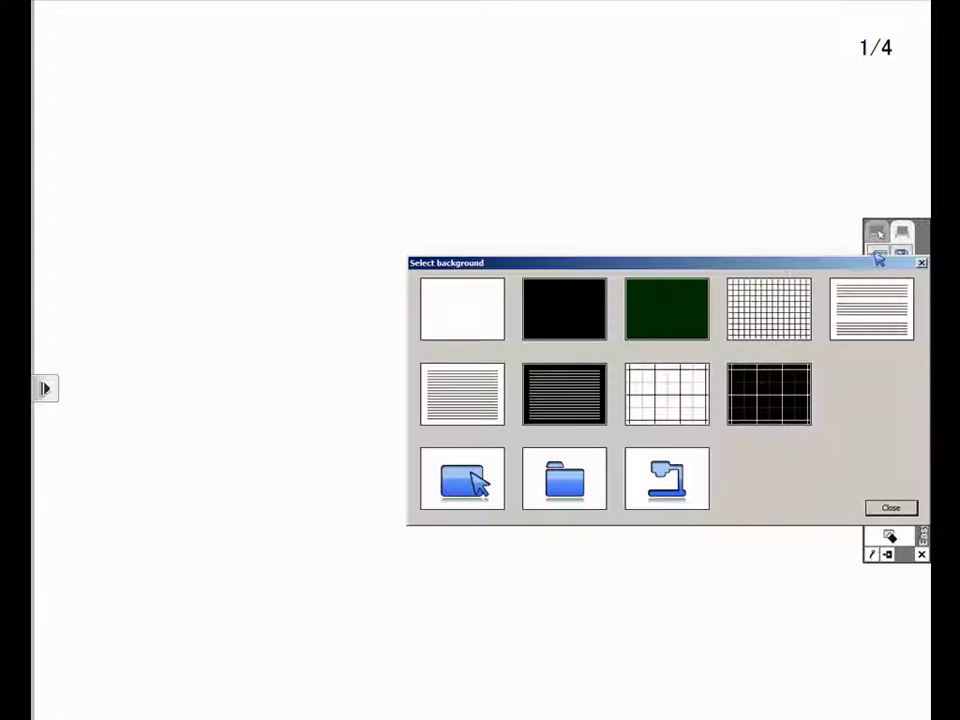
pyautogui.click(777, 318)
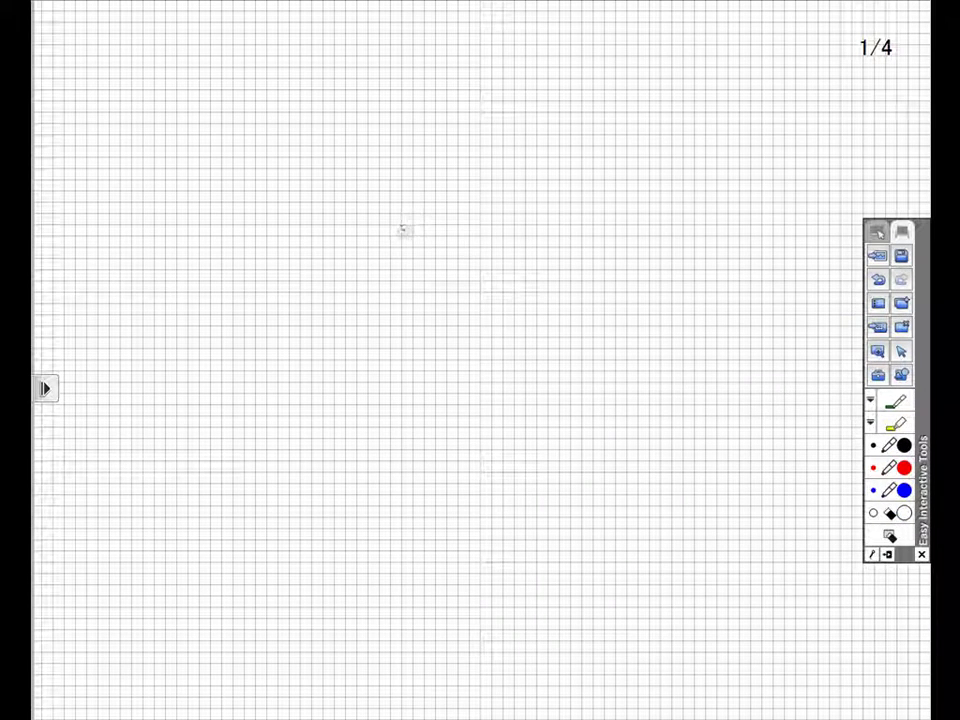
pyautogui.moveTo(401, 214)
pyautogui.mouseDown()
pyautogui.moveTo(405, 226)
pyautogui.moveTo(446, 220)
pyautogui.mouseUp()
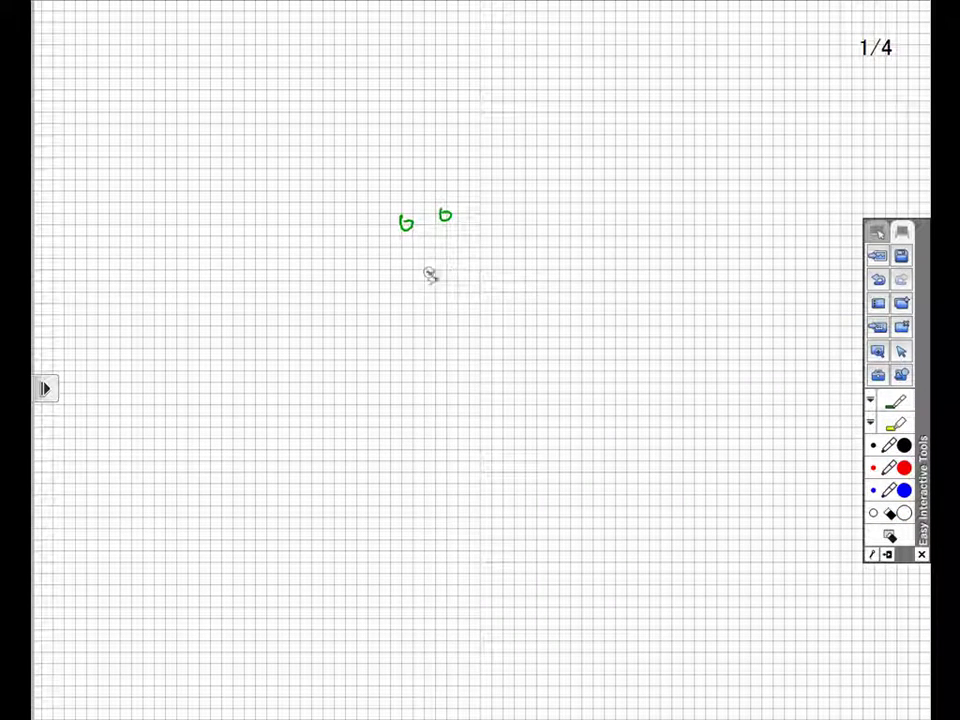
pyautogui.moveTo(454, 272); pyautogui.dragTo(463, 251)
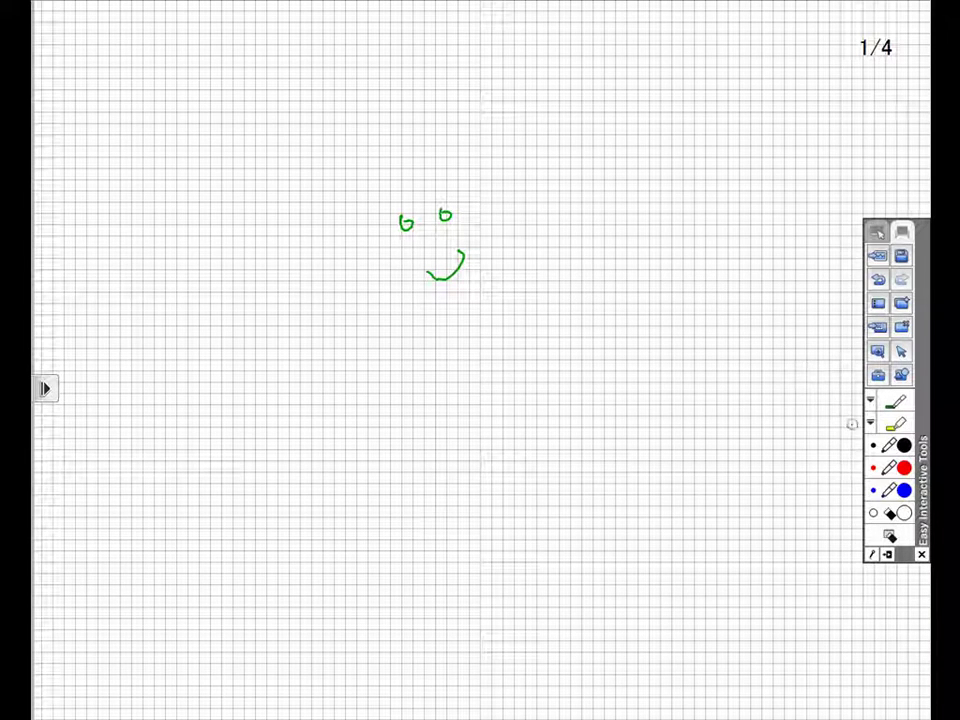
pyautogui.click(901, 514)
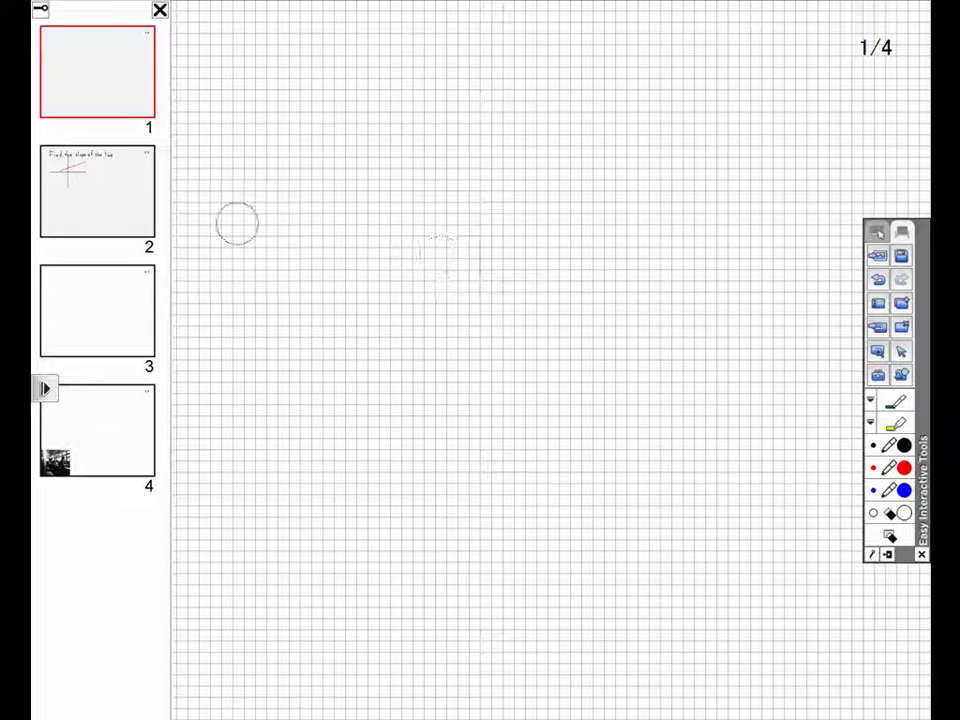
# On page 2, write the green point 1,3 beside the slope graph, correcting a mistaken 4
pyautogui.click(141, 216)
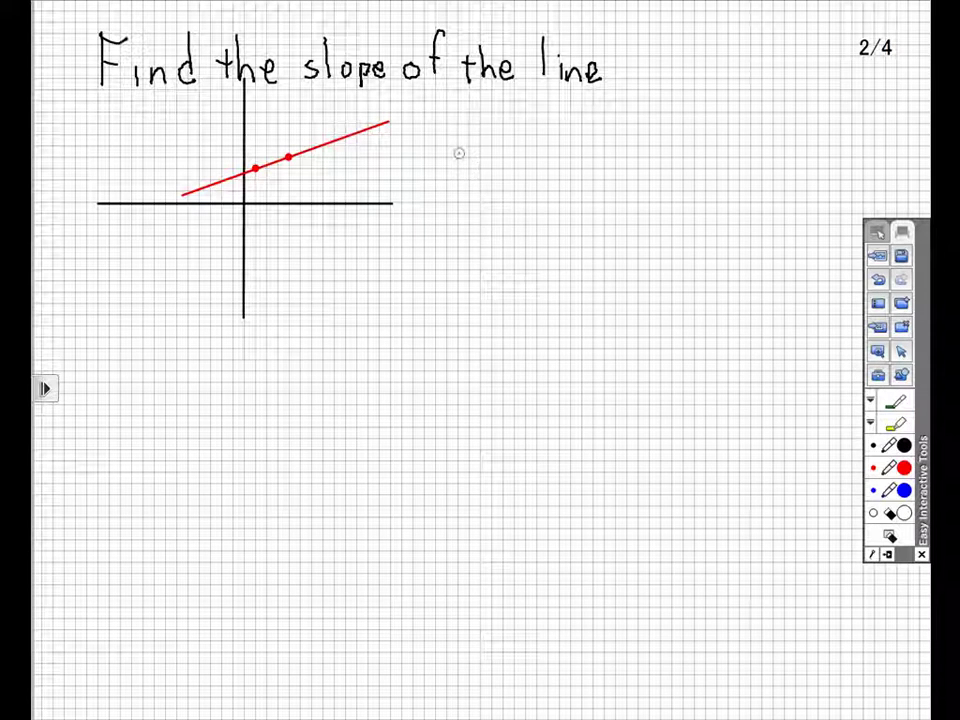
pyautogui.moveTo(459, 153)
pyautogui.mouseDown()
pyautogui.moveTo(461, 179)
pyautogui.moveTo(506, 171)
pyautogui.moveTo(503, 185)
pyautogui.mouseUp()
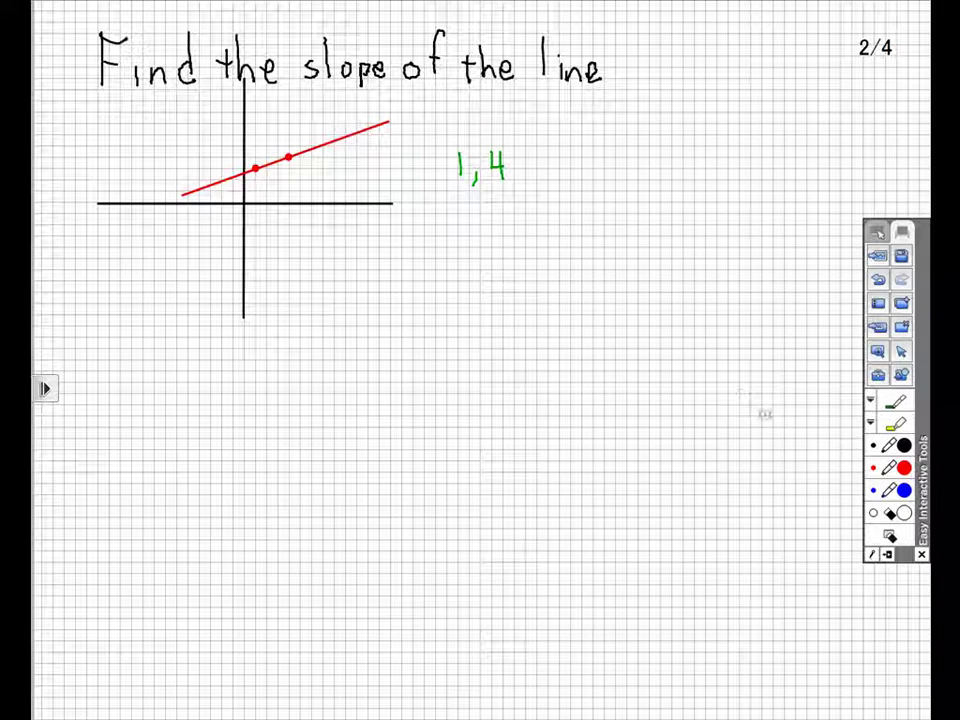
pyautogui.click(874, 514)
pyautogui.moveTo(514, 171)
pyautogui.mouseDown()
pyautogui.moveTo(500, 167)
pyautogui.moveTo(514, 161)
pyautogui.mouseUp()
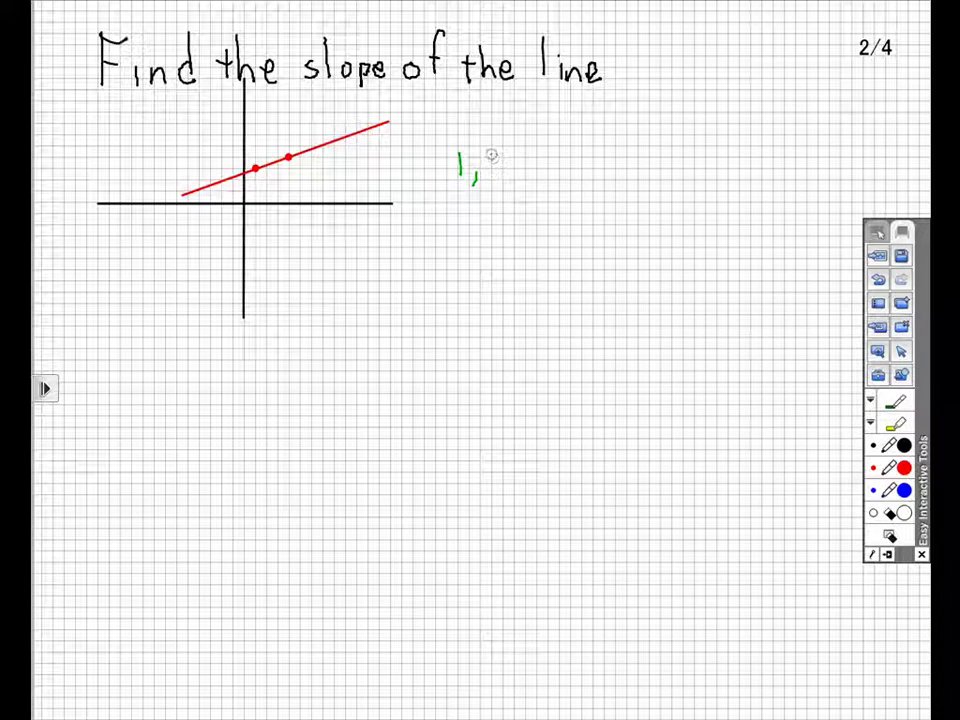
pyautogui.moveTo(491, 155); pyautogui.dragTo(489, 181)
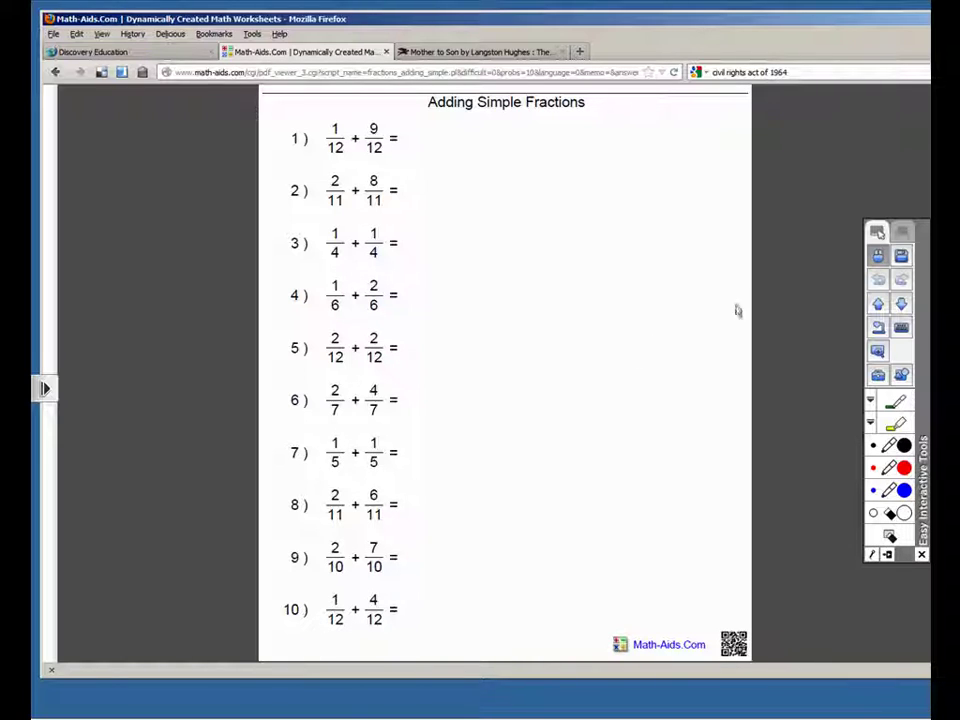
# Switch to annotation mode over the fractions worksheet, then return to whiteboard page 2/4
pyautogui.click(876, 236)
pyautogui.click(903, 232)
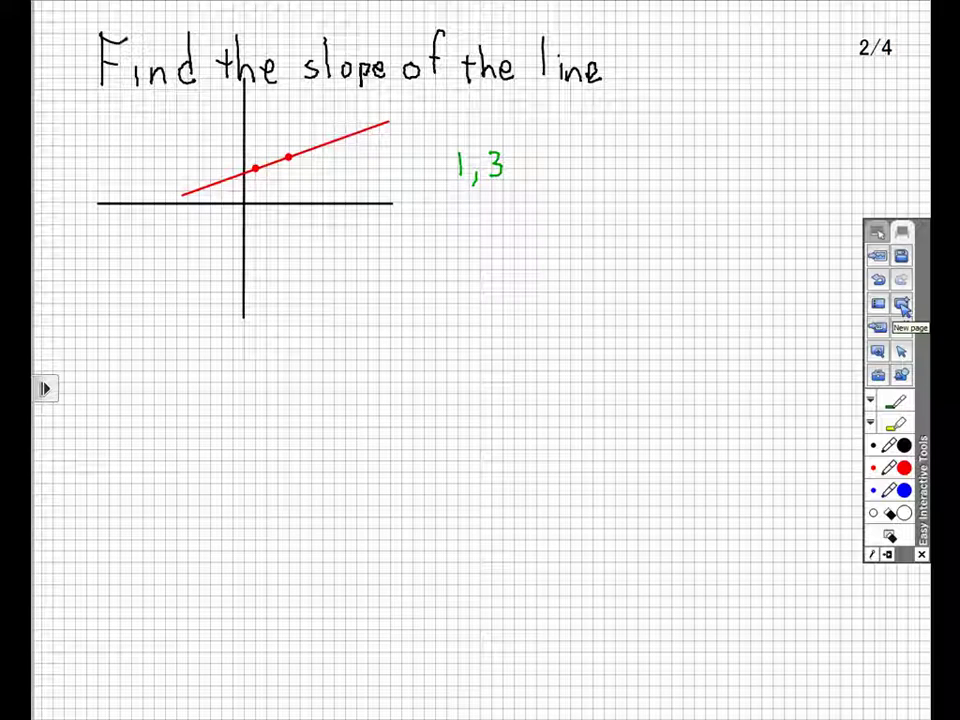
# Add page 3/5 with the captured Adding Simple Fractions worksheet as its background
pyautogui.click(903, 306)
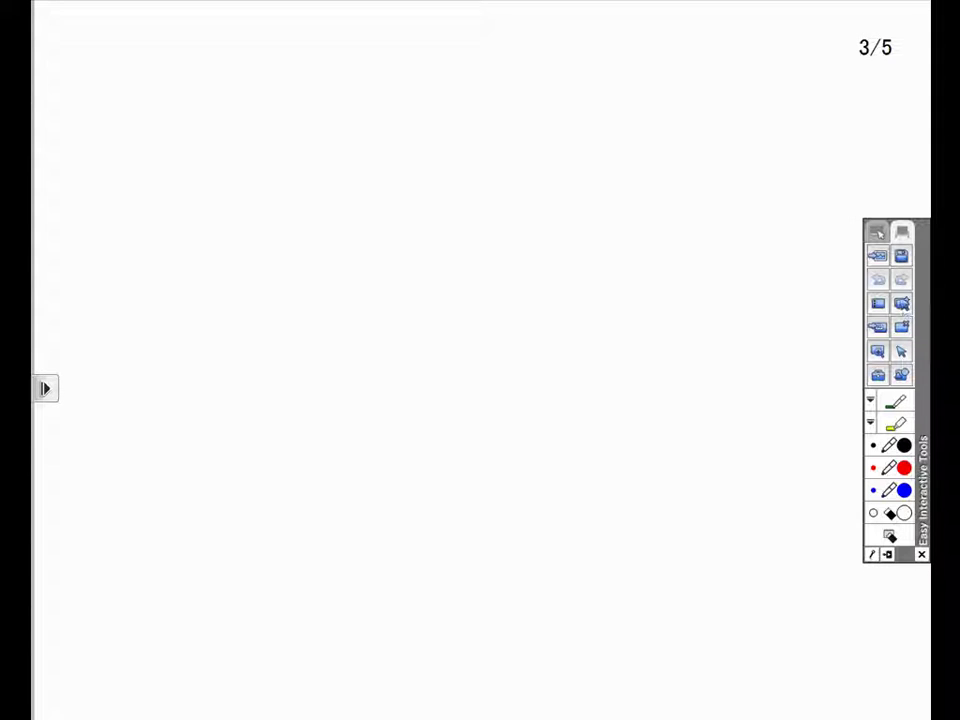
pyautogui.click(878, 258)
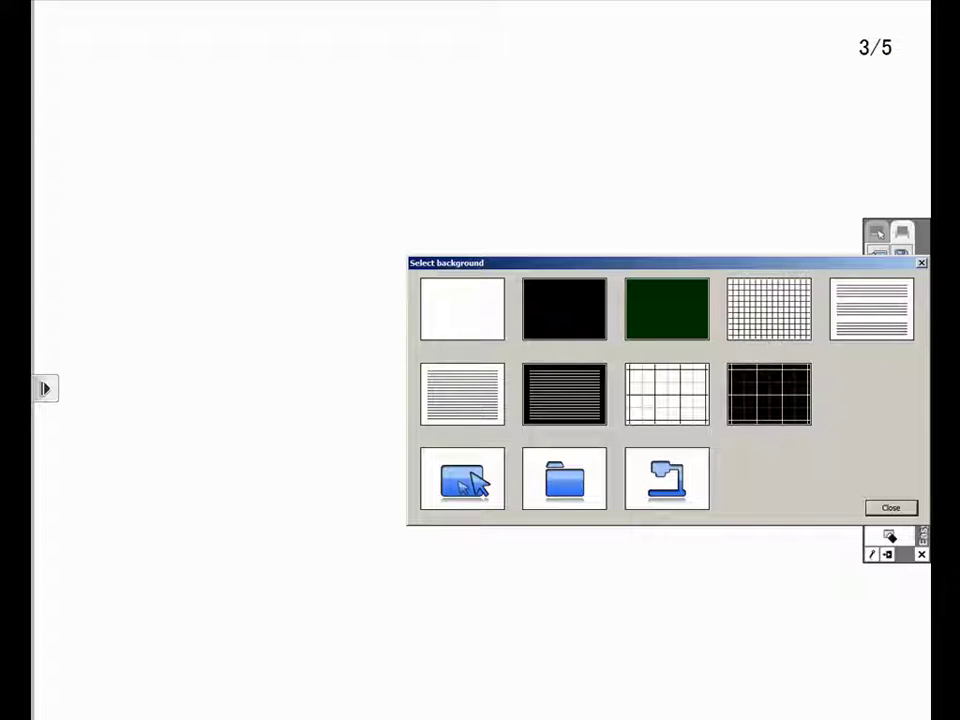
pyautogui.click(466, 482)
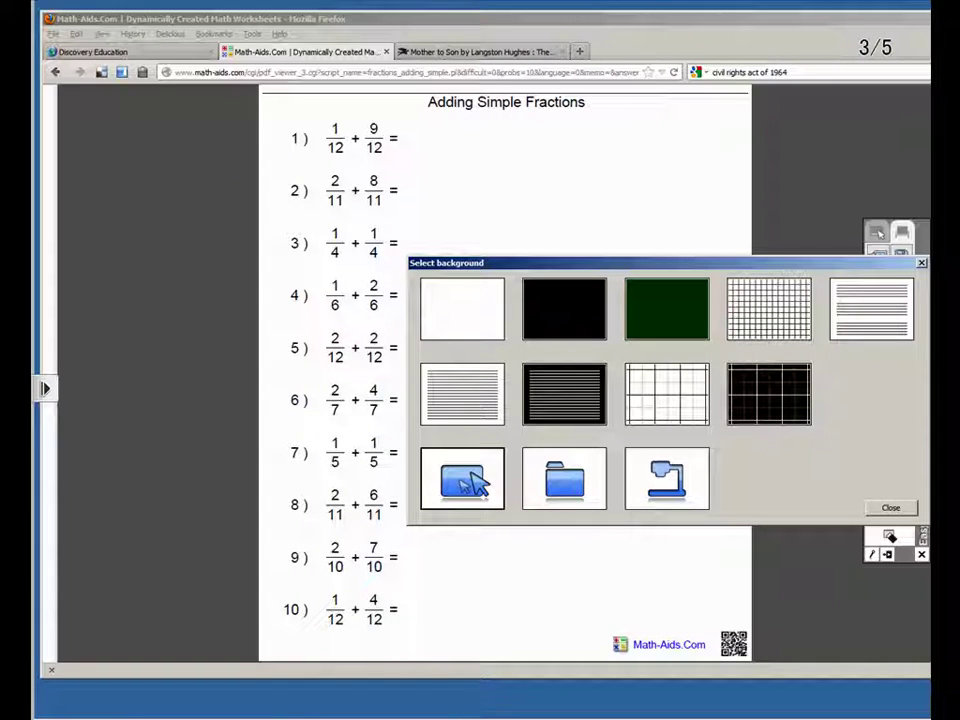
pyautogui.click(887, 508)
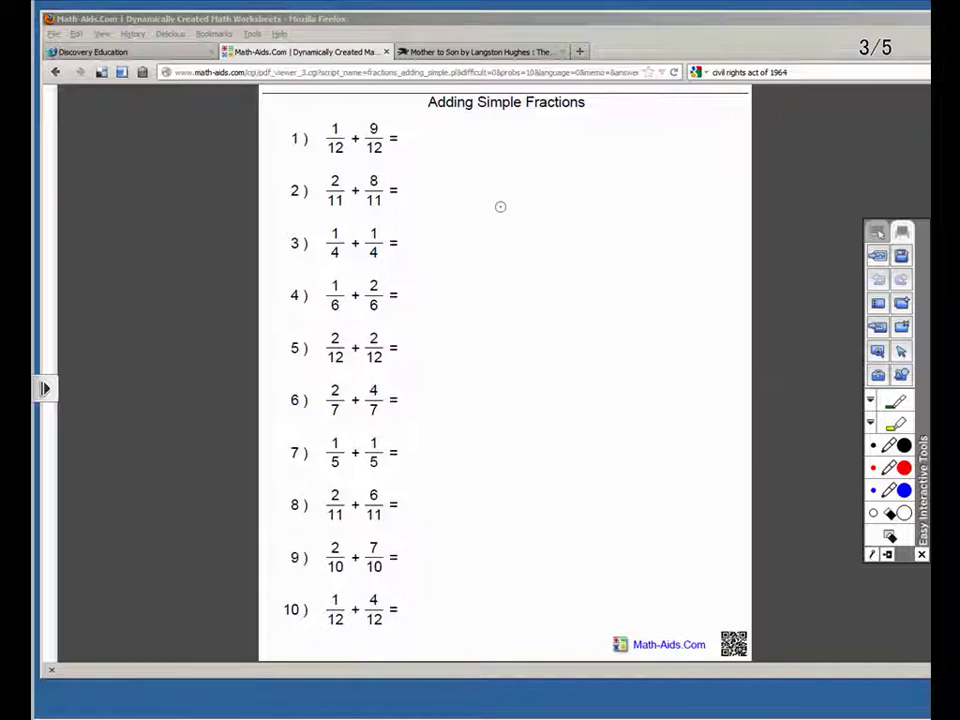
# Write 10/12 = 5/6 in green beside problem 1, then bring the WordPad poem forward
pyautogui.moveTo(439, 124)
pyautogui.mouseDown()
pyautogui.moveTo(440, 133)
pyautogui.moveTo(455, 123)
pyautogui.moveTo(466, 138)
pyautogui.moveTo(441, 166)
pyautogui.moveTo(467, 165)
pyautogui.moveTo(500, 144)
pyautogui.mouseUp()
pyautogui.moveTo(491, 152)
pyautogui.mouseDown()
pyautogui.moveTo(529, 139)
pyautogui.moveTo(542, 146)
pyautogui.moveTo(533, 160)
pyautogui.mouseUp()
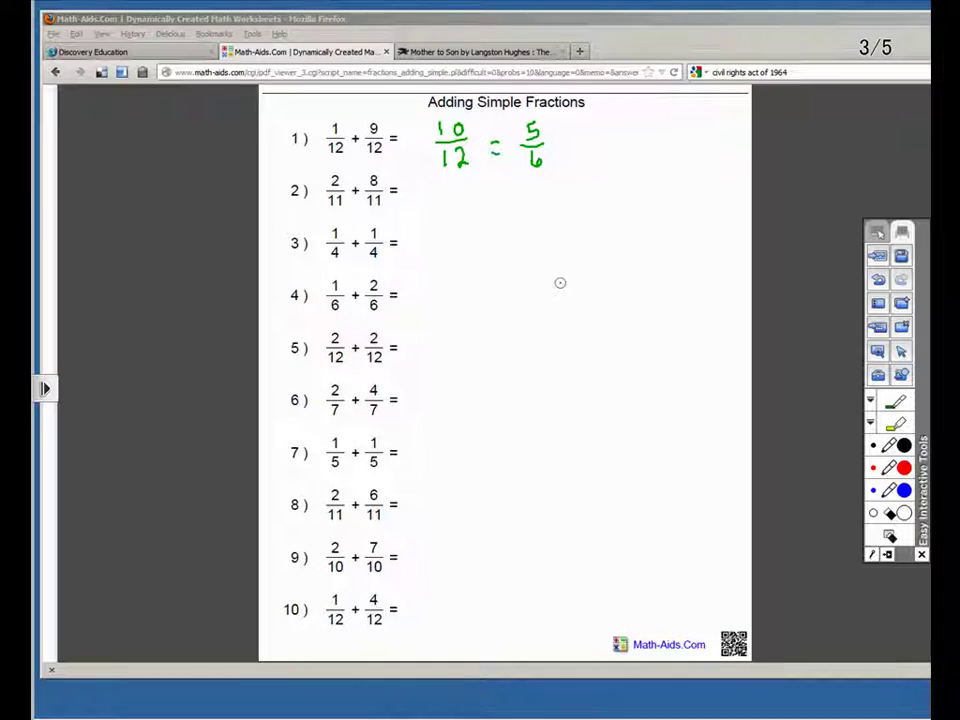
pyautogui.click(338, 706)
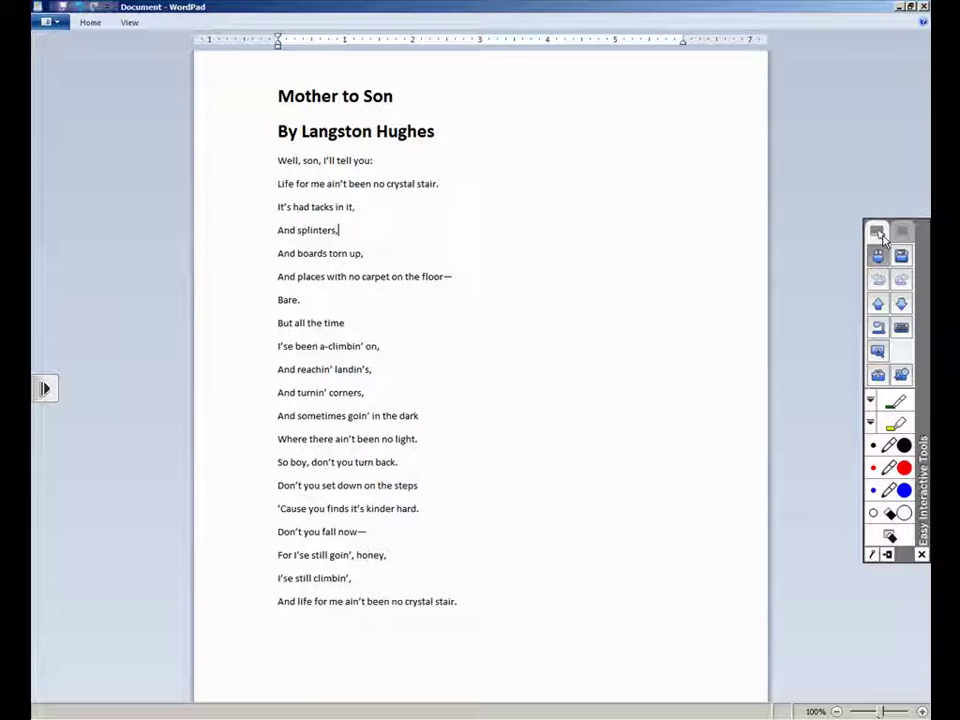
# Return to whiteboard mode on a new blank page 4/6 over the WordPad poem
pyautogui.click(878, 231)
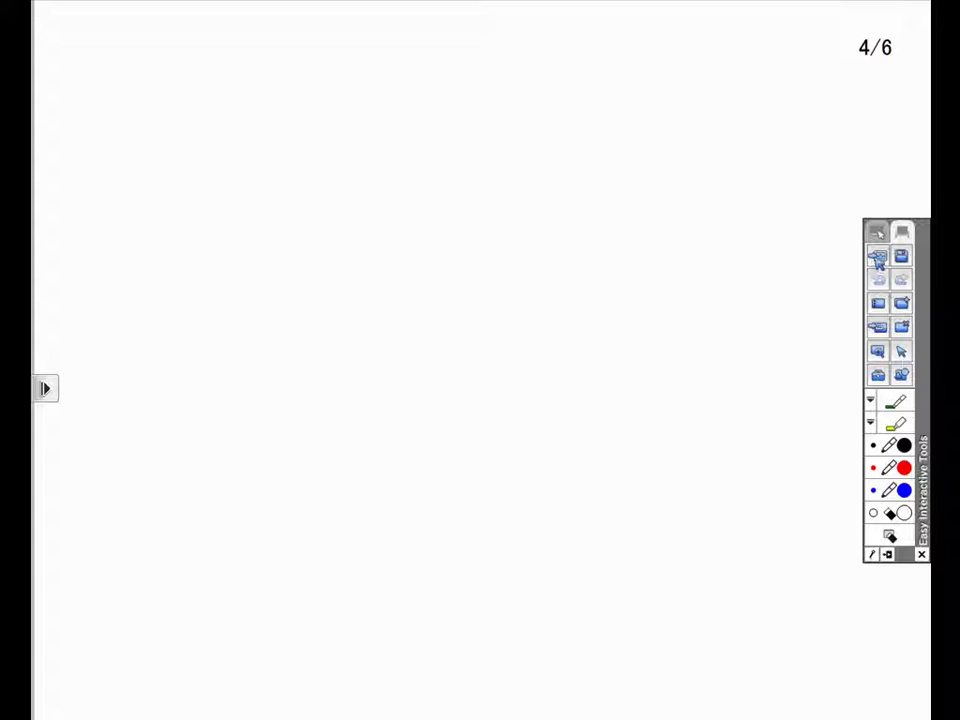
# Set page 4's background to the captured WordPad poem
pyautogui.click(877, 258)
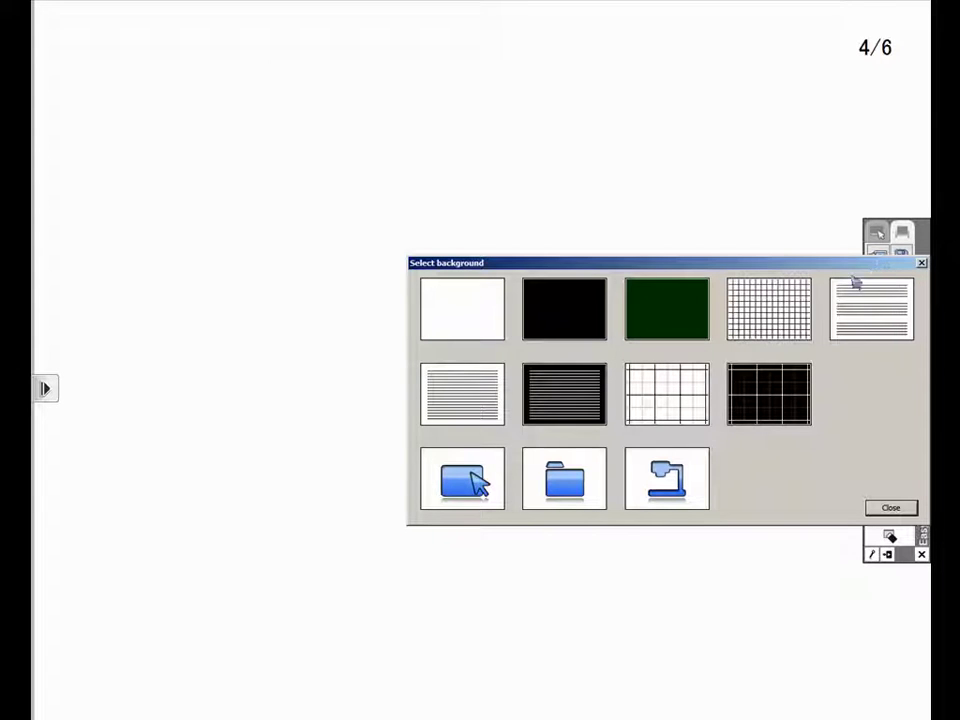
pyautogui.click(462, 478)
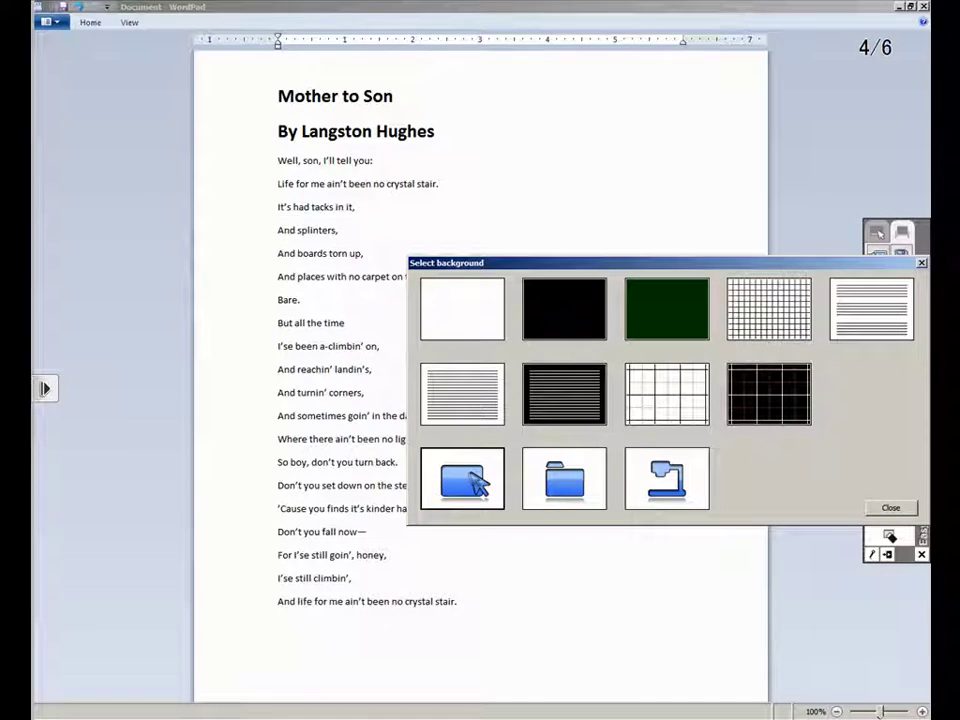
pyautogui.click(889, 508)
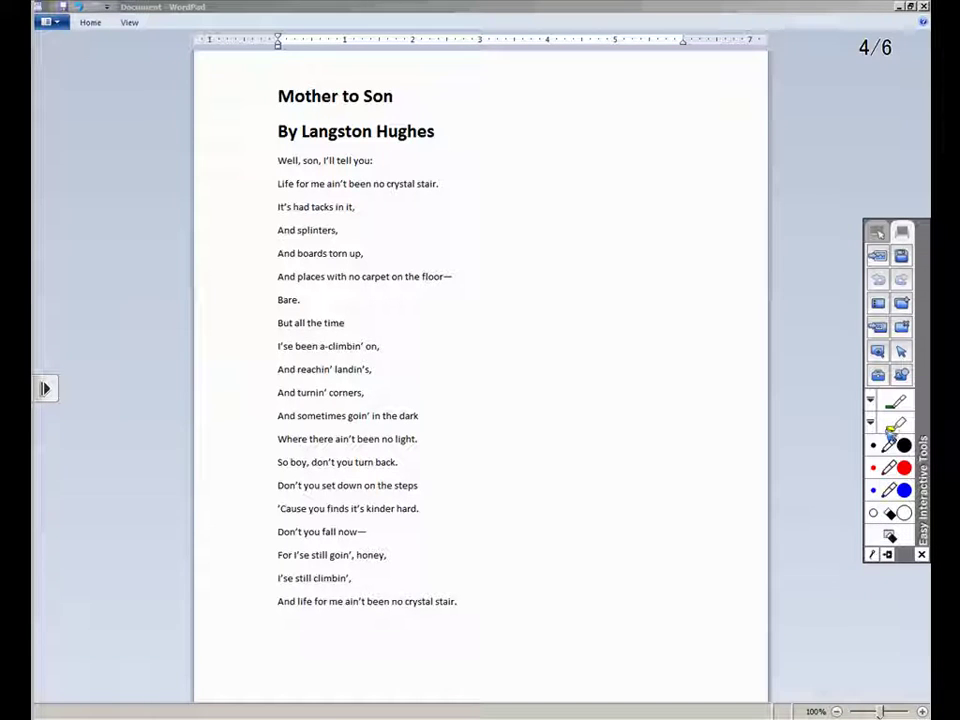
# Highlight the poem's first line in yellow, add a green line after it, and go to page 6
pyautogui.click(893, 424)
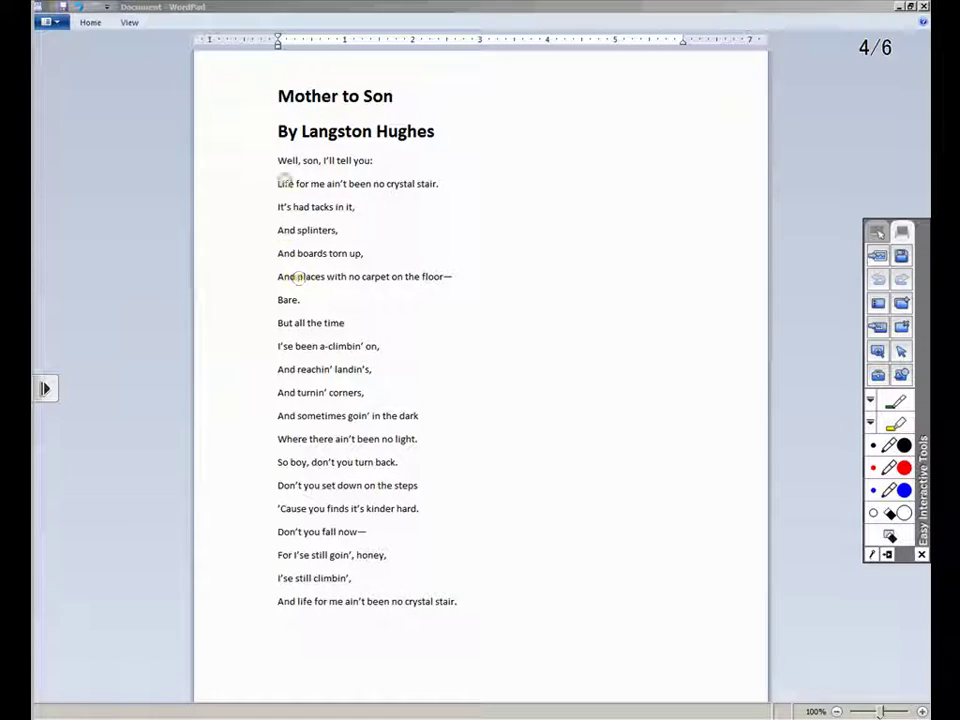
pyautogui.moveTo(278, 159)
pyautogui.mouseDown()
pyautogui.moveTo(381, 158)
pyautogui.moveTo(285, 162)
pyautogui.mouseUp()
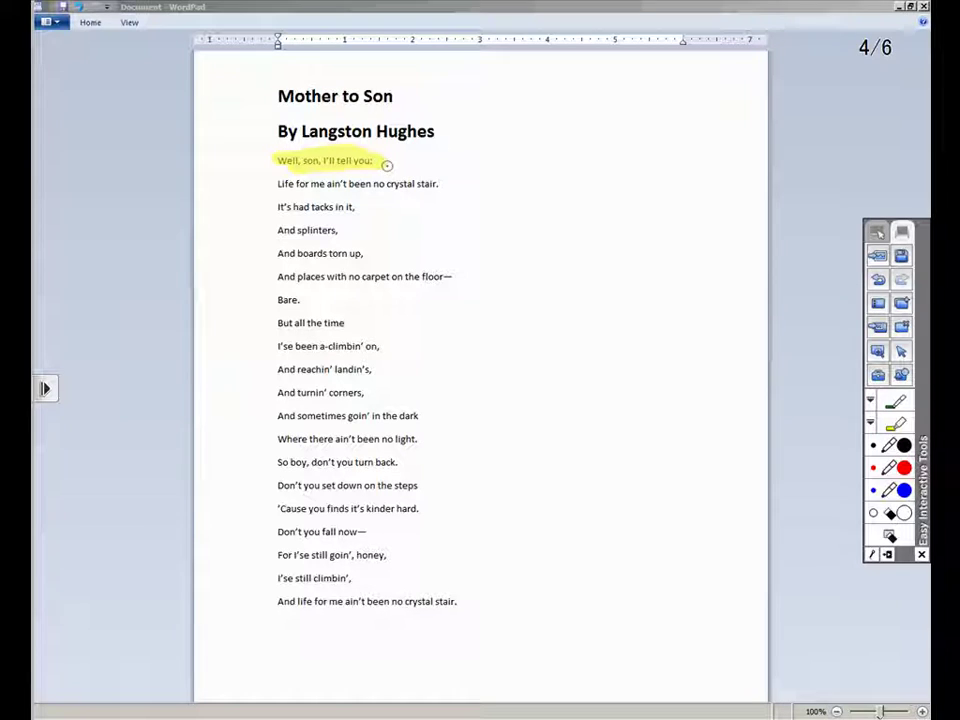
pyautogui.moveTo(388, 161); pyautogui.dragTo(573, 151)
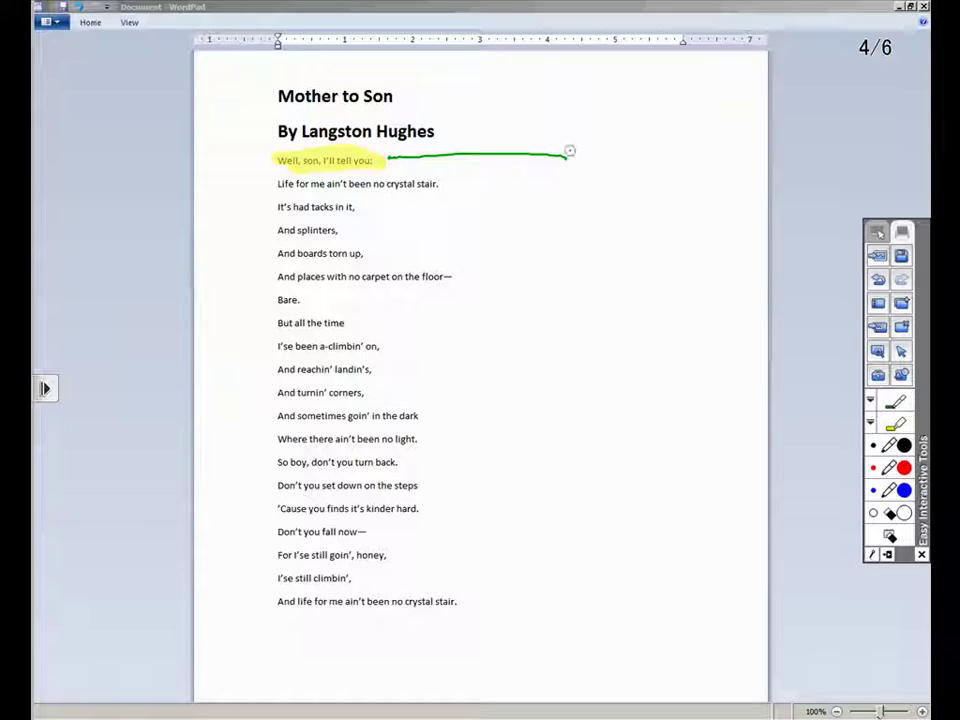
pyautogui.click(878, 348)
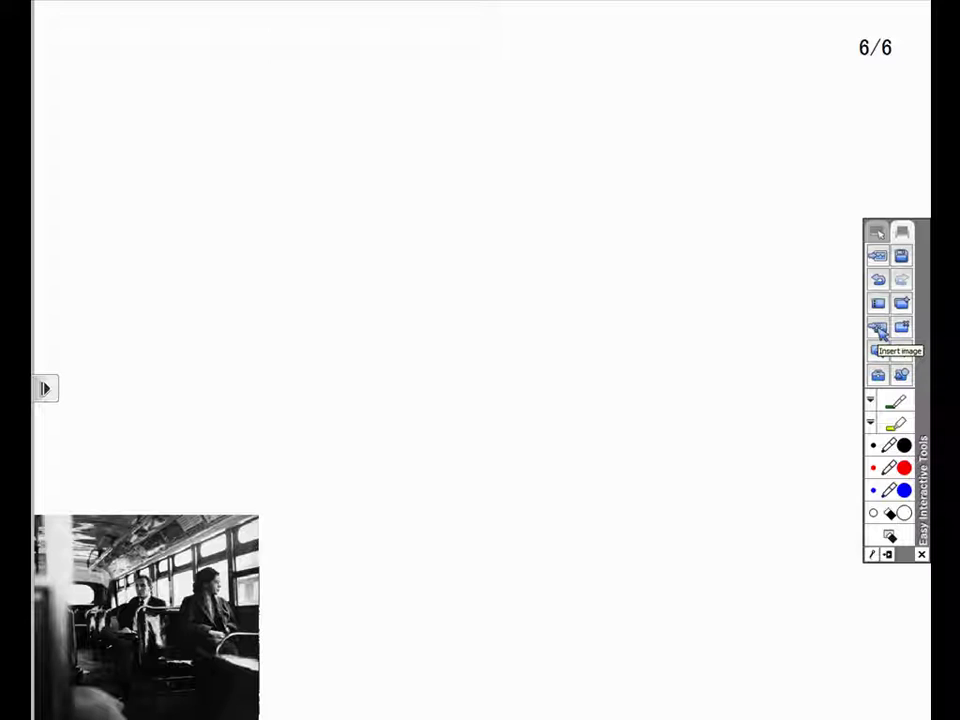
# Insert the Thurgood_Marshall_argued portrait from the civil_rights folder onto page 6/6
pyautogui.click(878, 331)
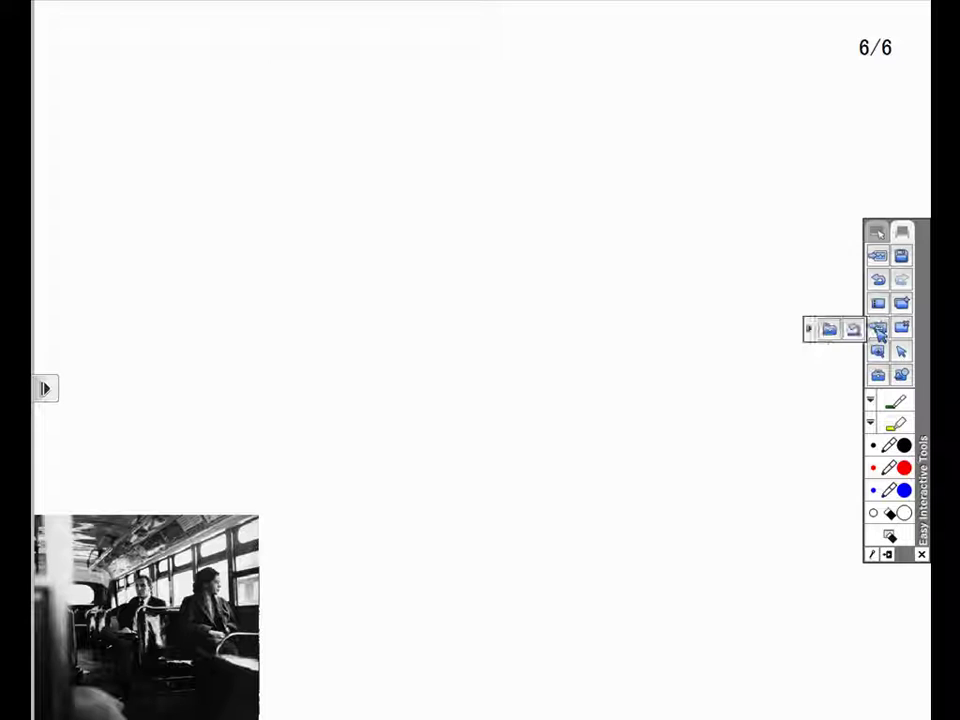
pyautogui.click(832, 333)
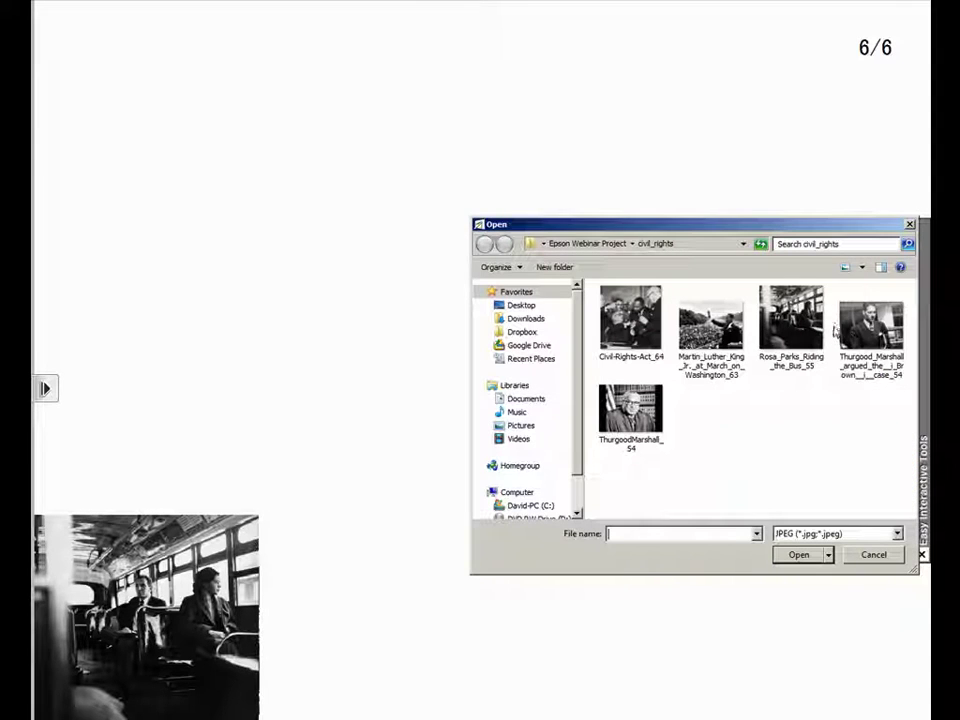
pyautogui.click(861, 333)
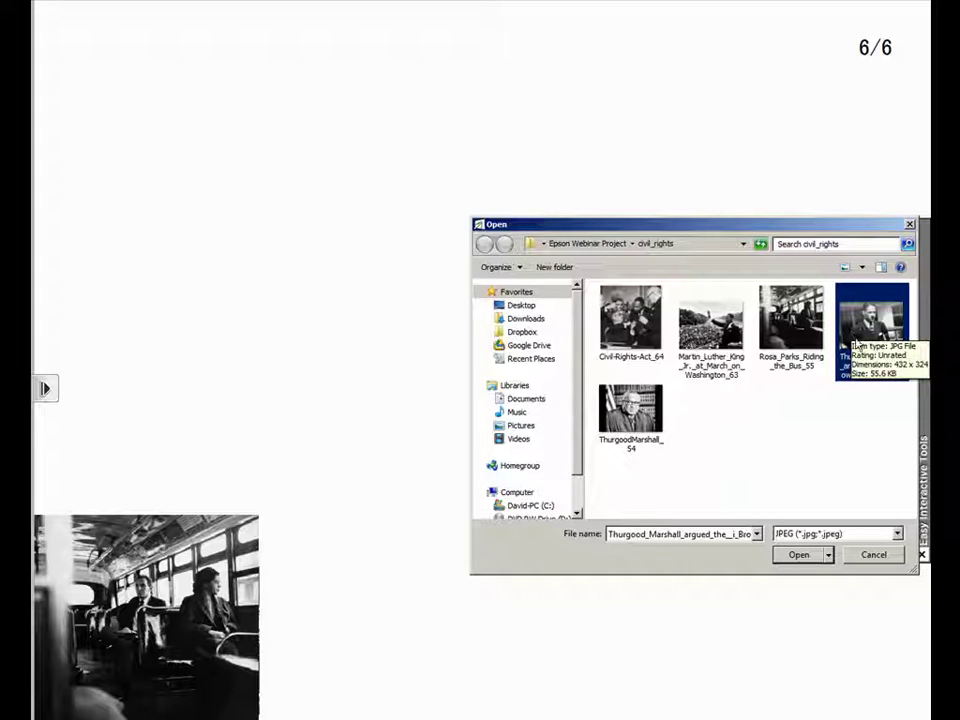
pyautogui.click(801, 556)
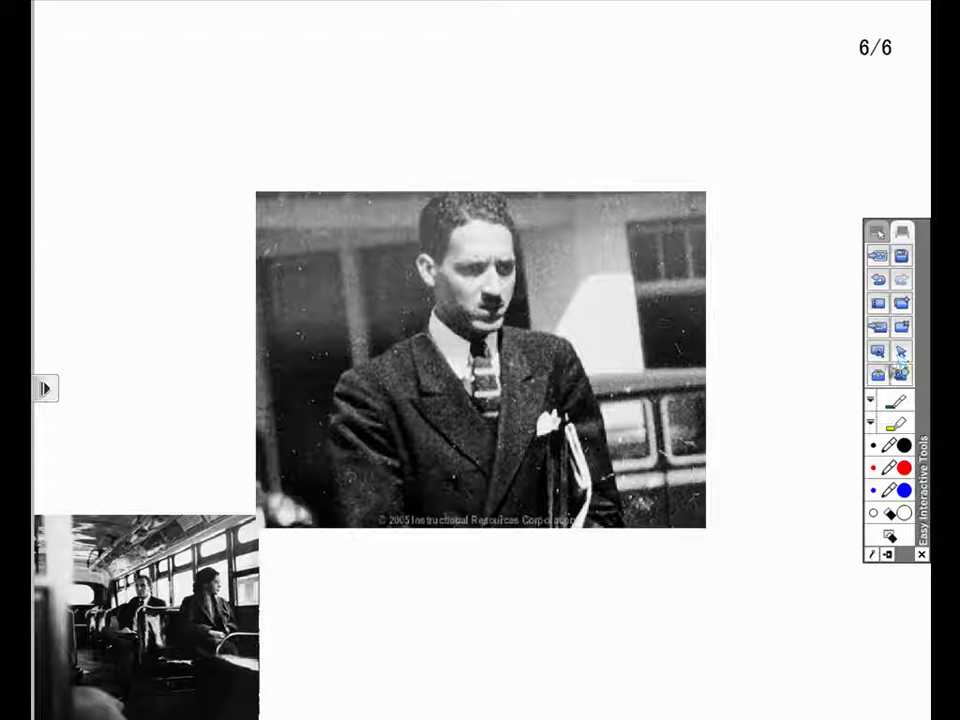
# Shrink the portrait to bus-photo size and move it over the bus photo at bottom-left
pyautogui.moveTo(707, 525); pyautogui.dragTo(491, 371)
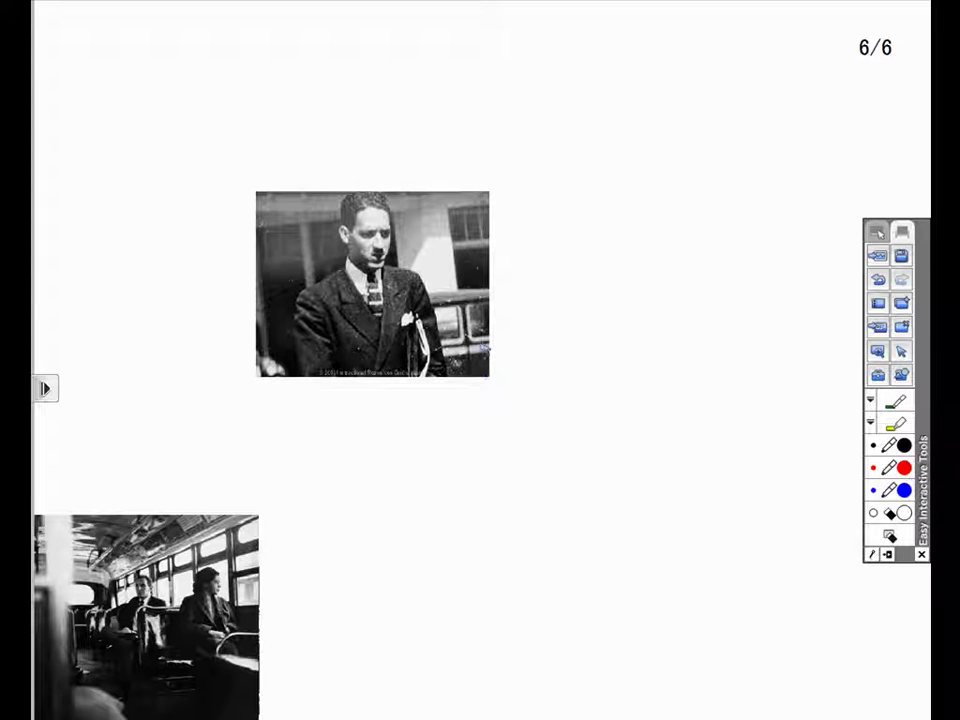
pyautogui.moveTo(432, 322); pyautogui.dragTo(193, 643)
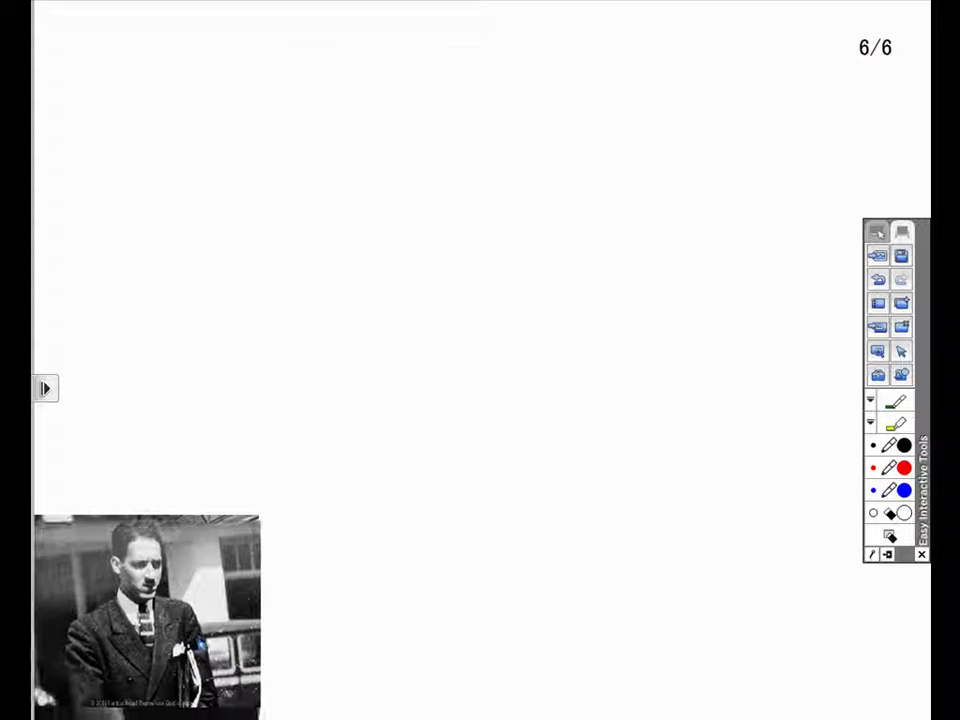
# Draw a thick red line across the top, then move the portrait upper left and the bus photo to the centre
pyautogui.click(893, 399)
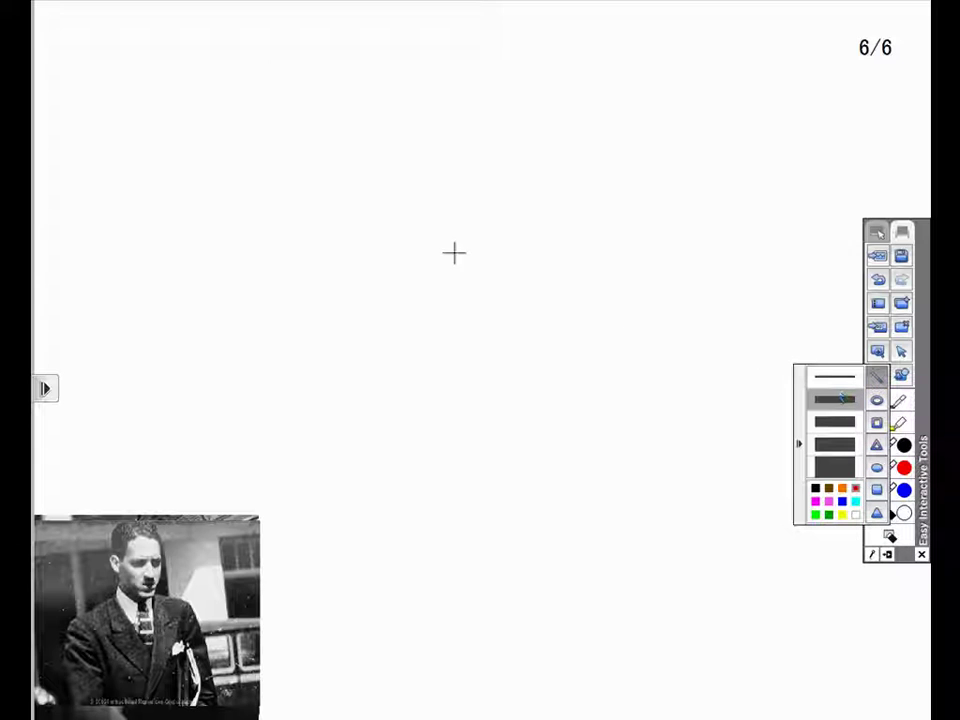
pyautogui.moveTo(60, 66)
pyautogui.mouseDown()
pyautogui.moveTo(505, 57)
pyautogui.moveTo(789, 88)
pyautogui.moveTo(834, 64)
pyautogui.moveTo(841, 71)
pyautogui.mouseUp()
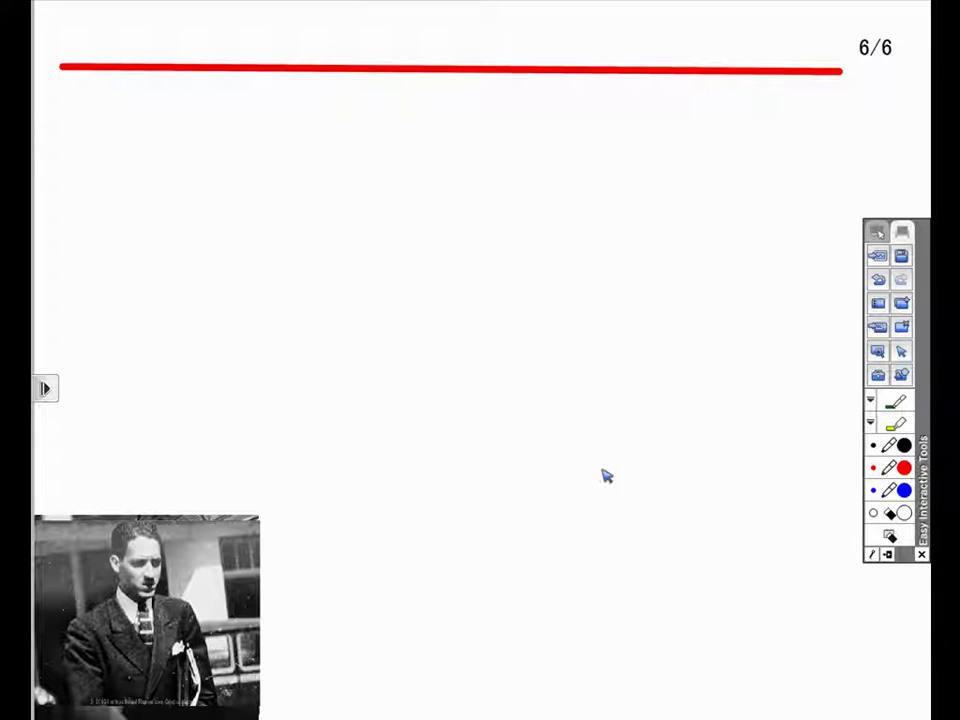
pyautogui.moveTo(244, 616); pyautogui.dragTo(197, 252)
pyautogui.moveTo(202, 633); pyautogui.dragTo(411, 373)
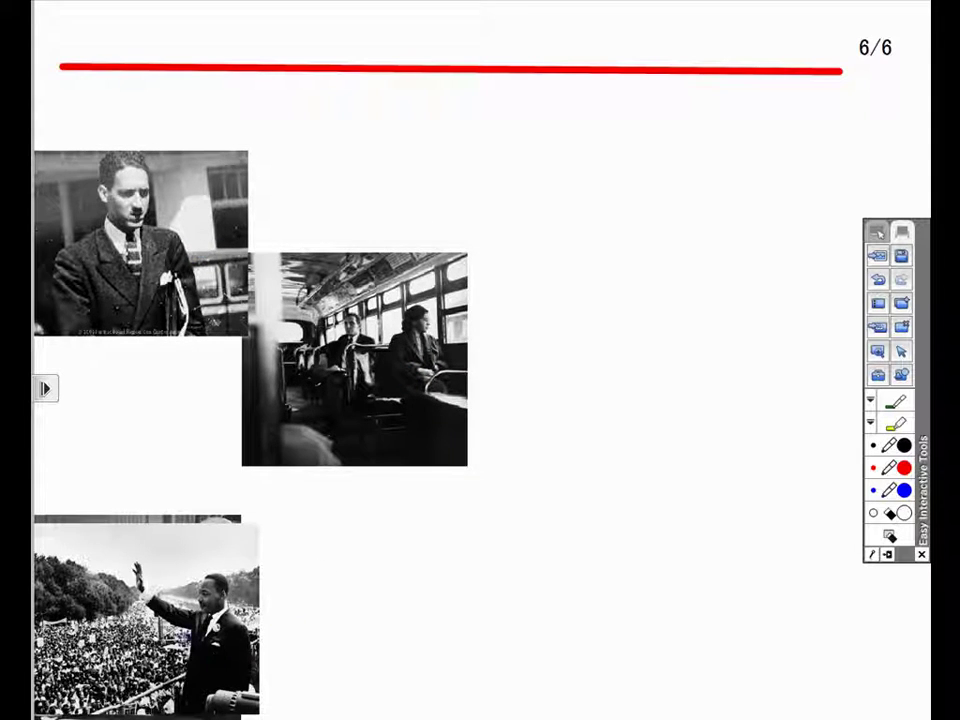
# Place the crowd photo upper centre and the bill-signing photo right, then draw red connectors from the timeline to all four photos
pyautogui.moveTo(150, 540); pyautogui.dragTo(579, 173)
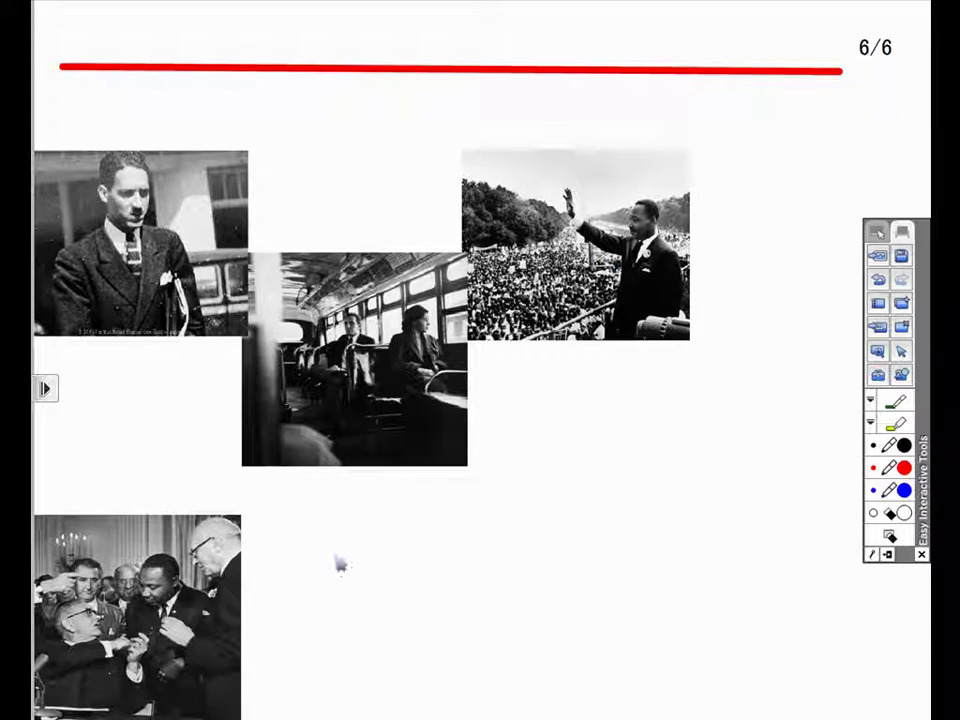
pyautogui.moveTo(203, 633); pyautogui.dragTo(855, 379)
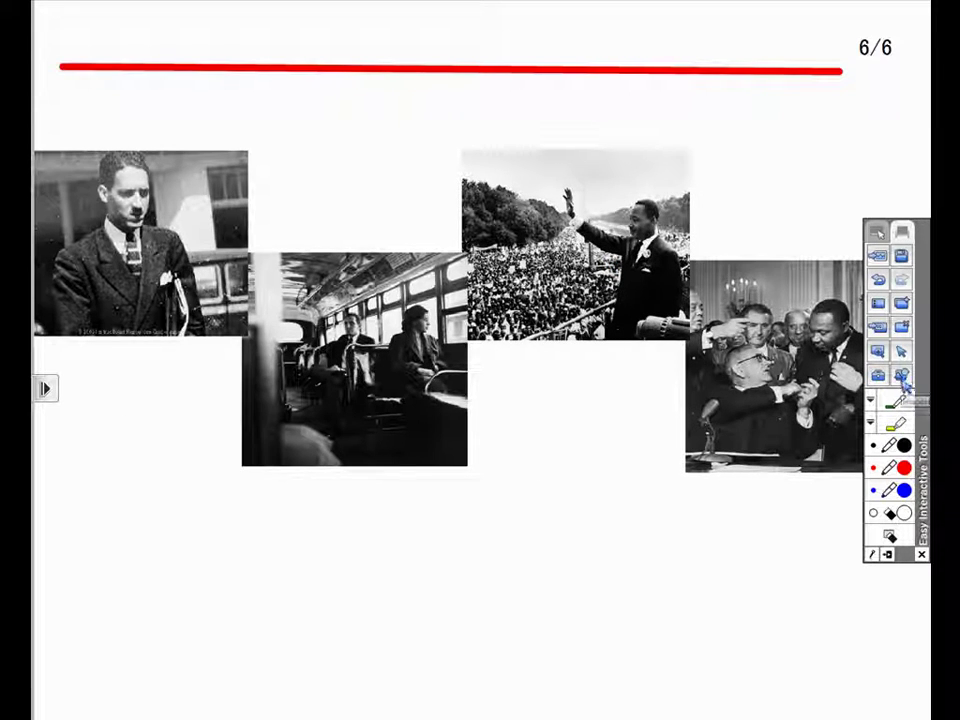
pyautogui.click(903, 377)
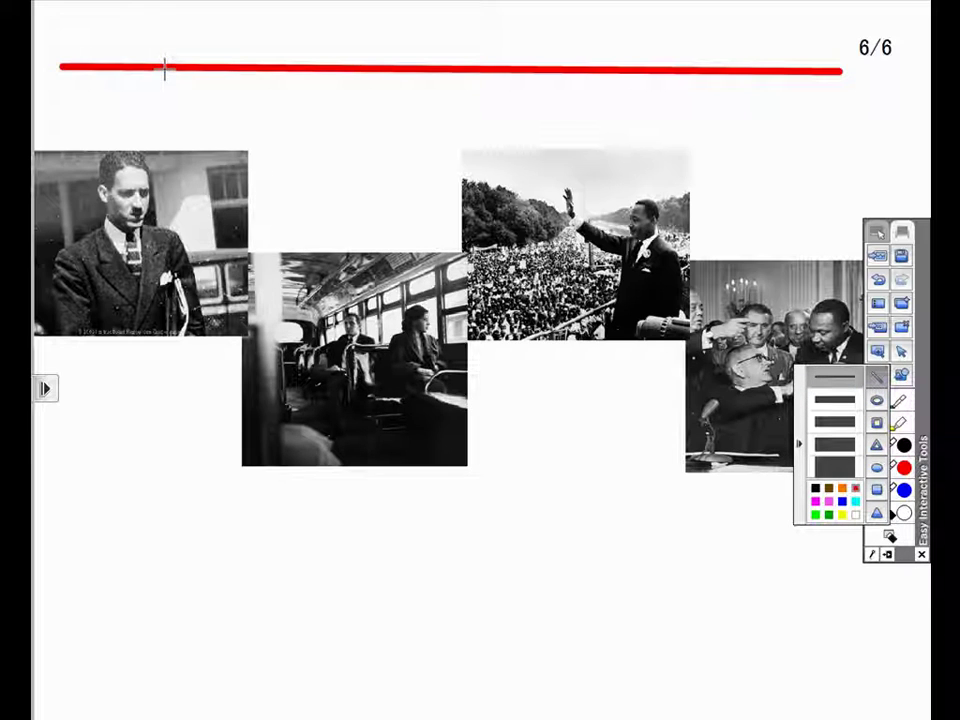
pyautogui.moveTo(165, 68); pyautogui.dragTo(165, 147)
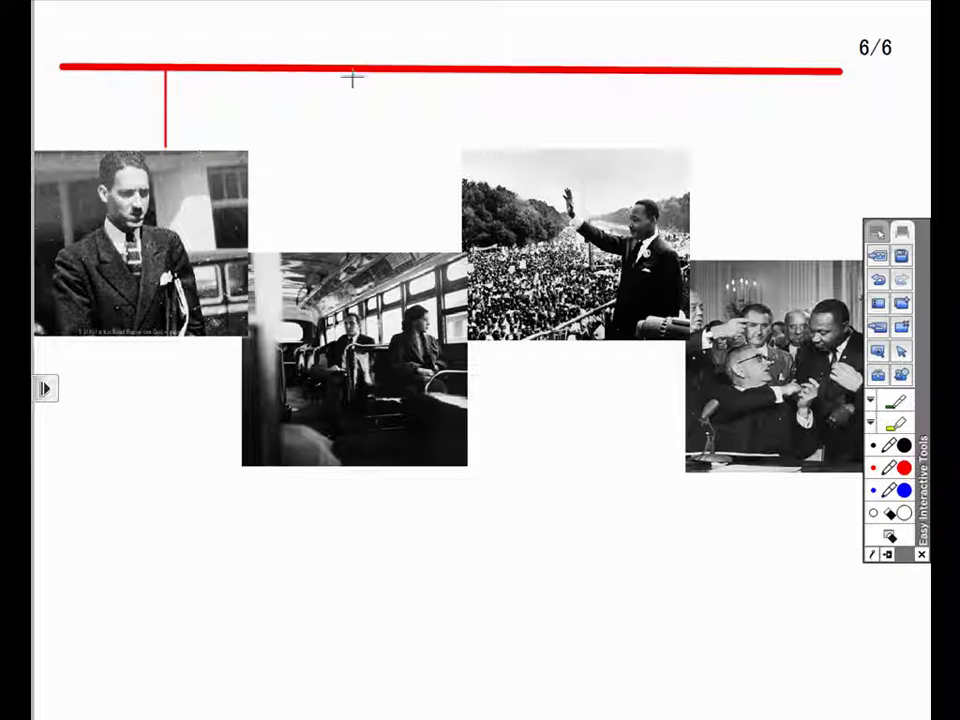
pyautogui.moveTo(352, 70); pyautogui.dragTo(354, 252)
pyautogui.moveTo(581, 70); pyautogui.dragTo(581, 147)
pyautogui.moveTo(790, 72); pyautogui.dragTo(788, 256)
pyautogui.click(870, 400)
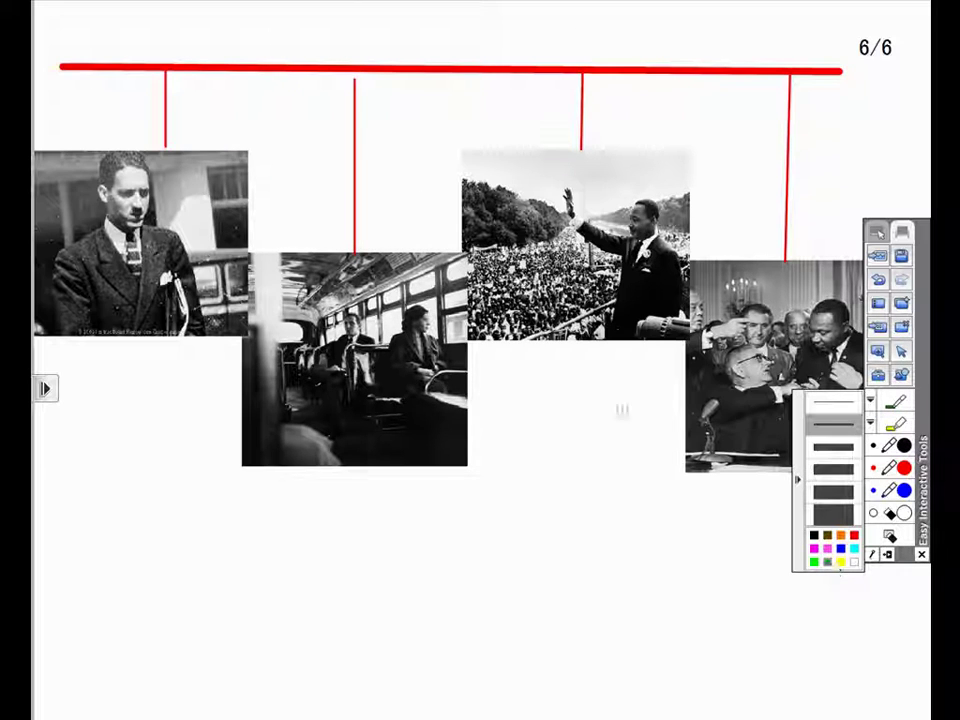